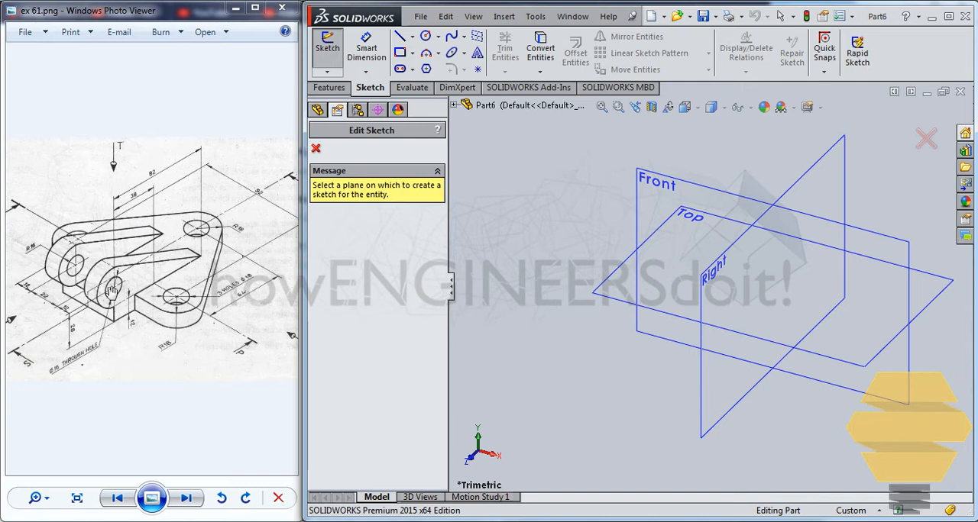
click(699, 229)
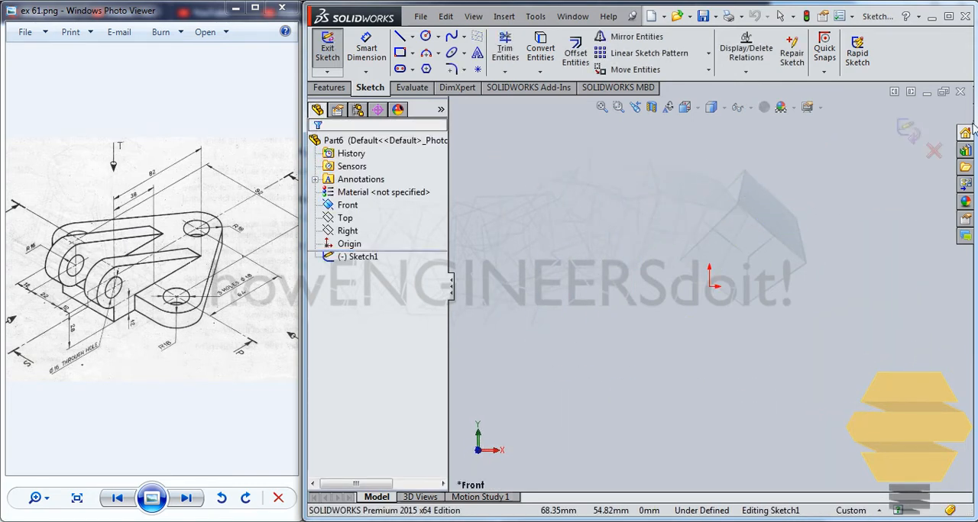
click(329, 89)
click(369, 89)
Start a sketch on the Top plane and draw circles of about 8.6 mm radius above, 15.8 mm left and 9.9 mm right of the origin.
click(329, 47)
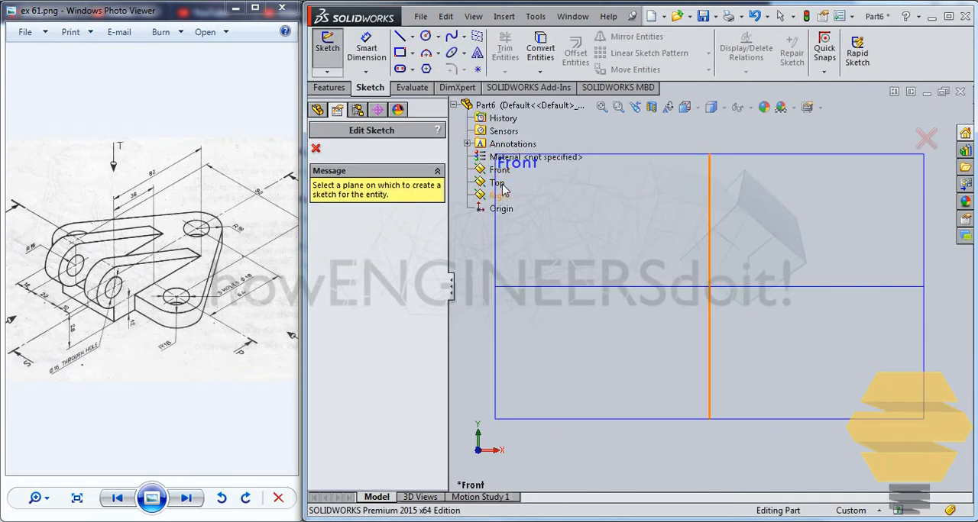
click(496, 184)
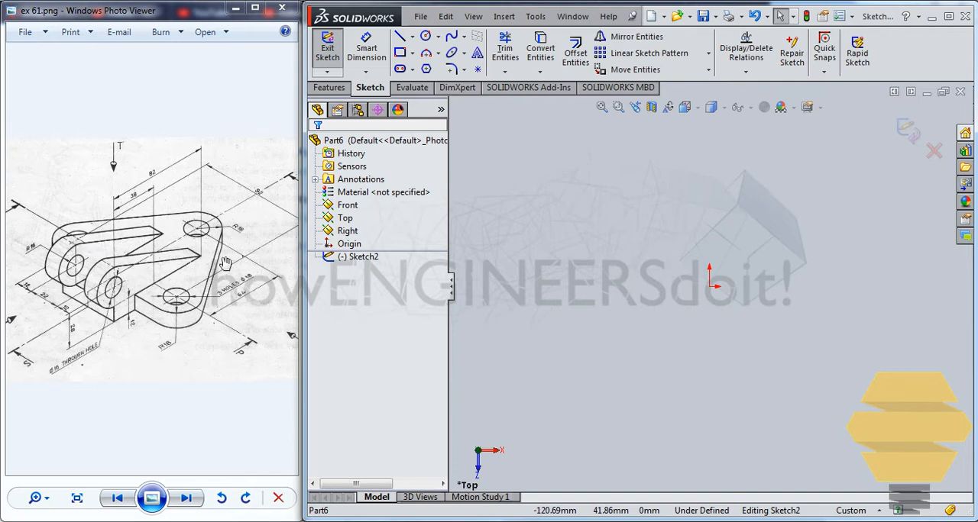
click(425, 38)
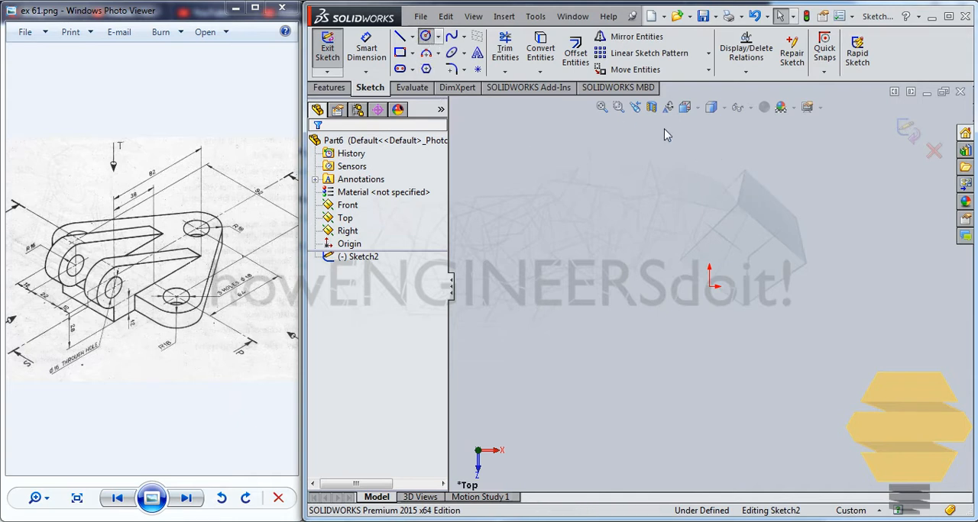
click(709, 140)
click(722, 128)
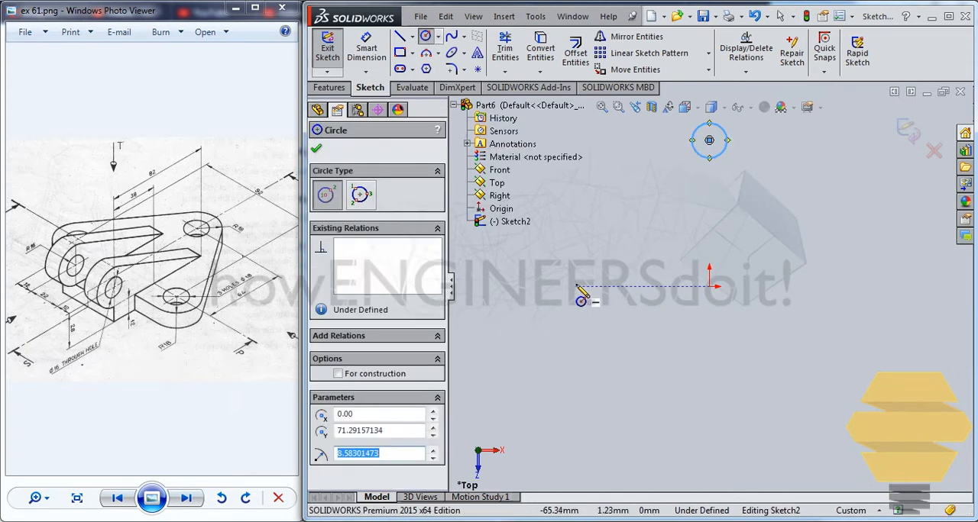
click(576, 287)
click(609, 287)
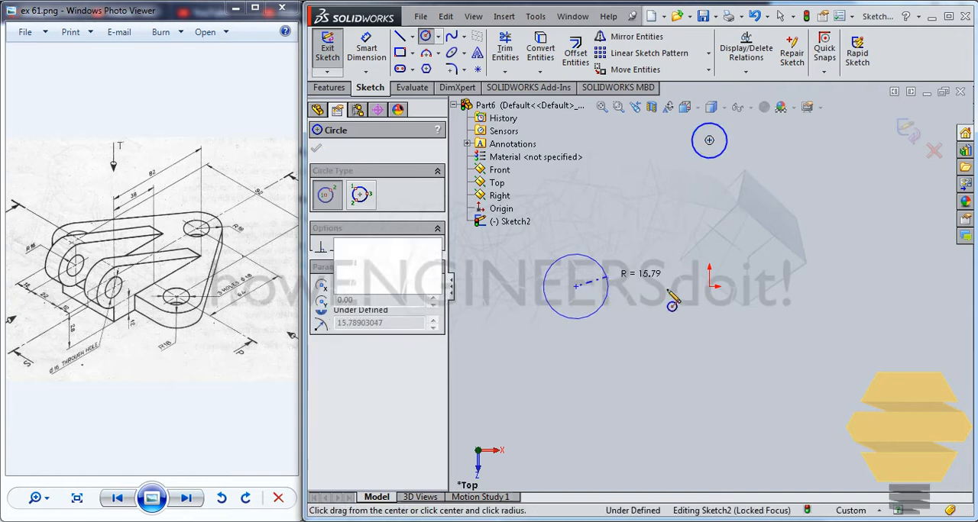
click(843, 287)
click(864, 287)
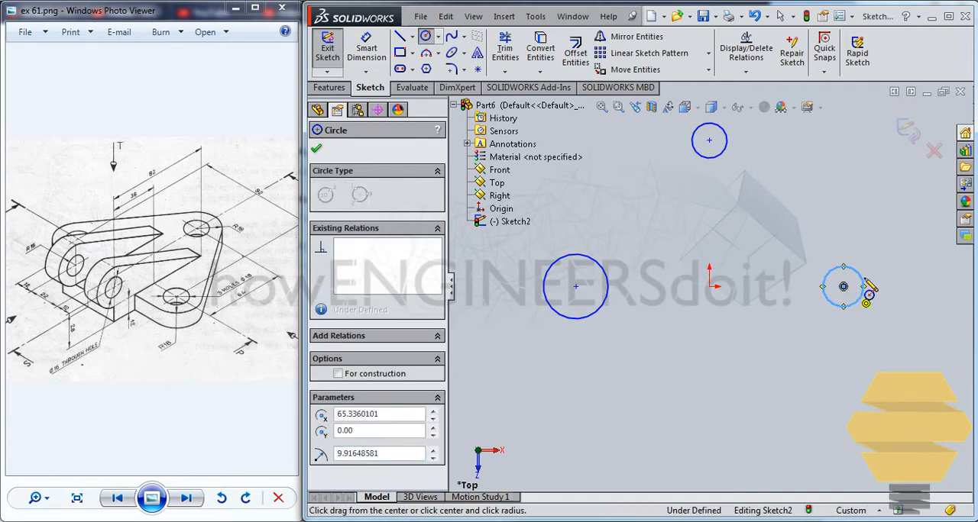
Draw a larger concentric circle around each circle, about 24.9 mm in radius at the left one and 21.5 mm at the upper one.
click(843, 286)
click(862, 322)
click(576, 286)
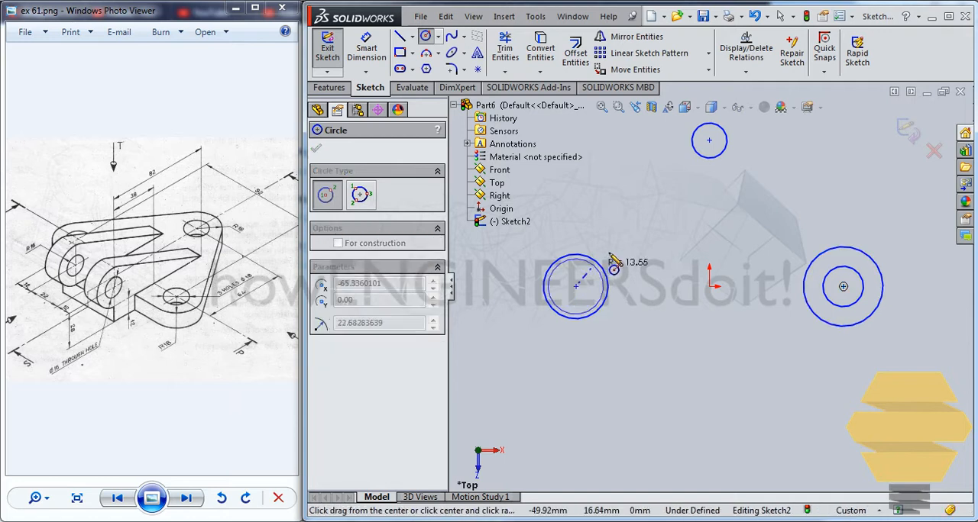
click(619, 257)
click(709, 140)
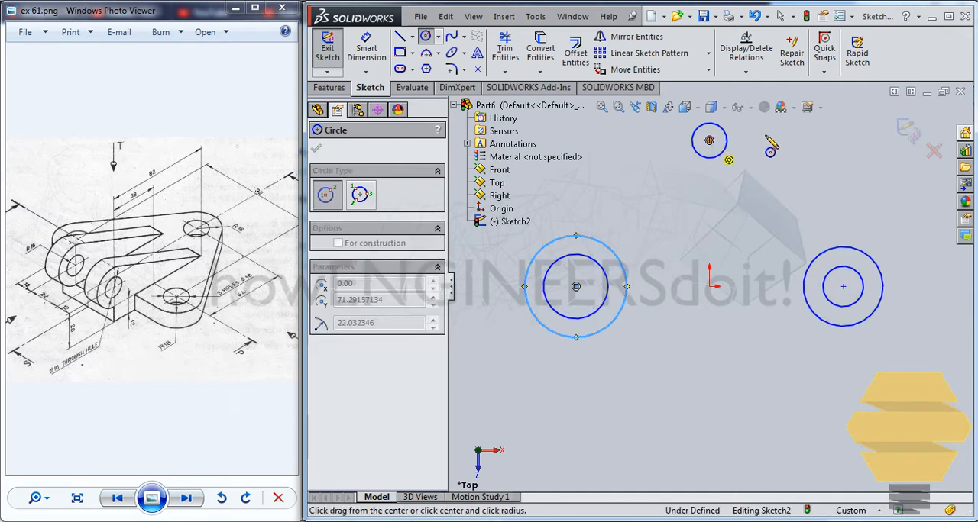
click(740, 171)
key(Escape)
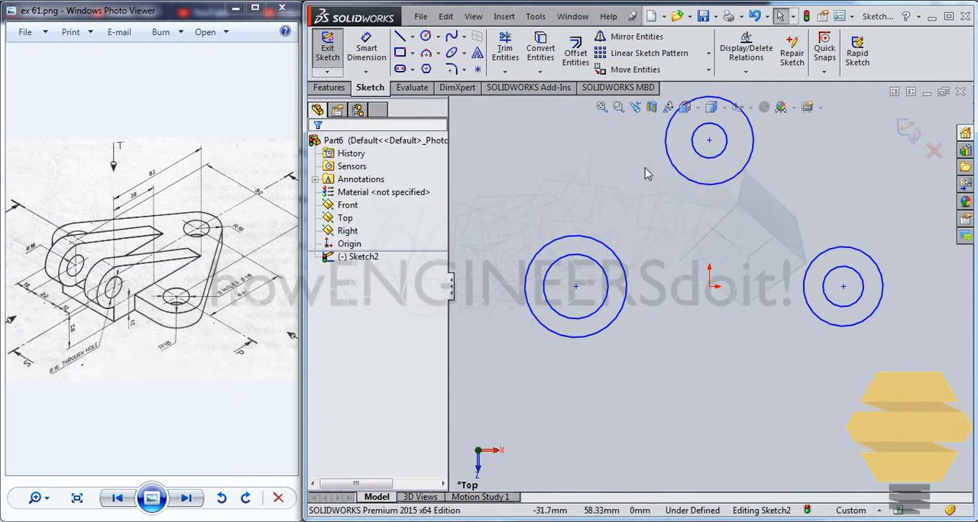
Apply an Equal relation to the three outer circles.
click(684, 179)
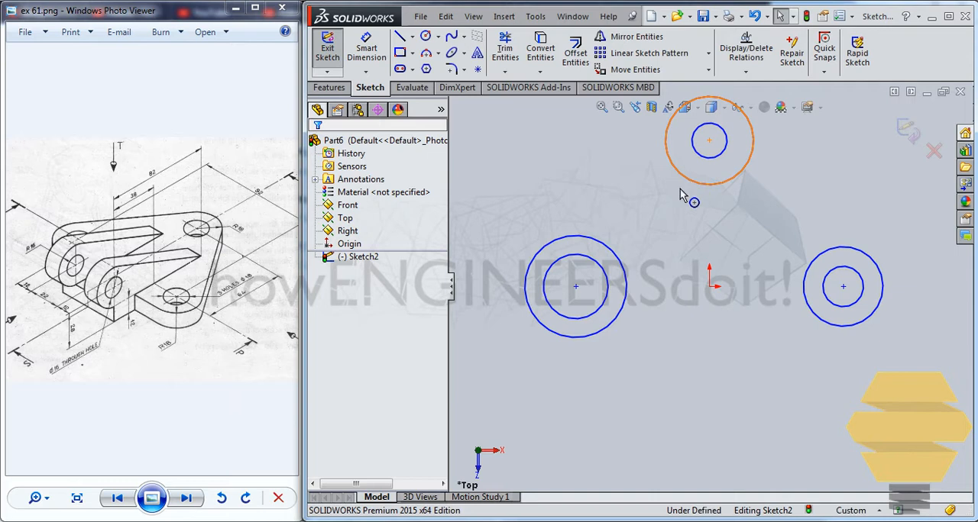
ctrl+click(628, 272)
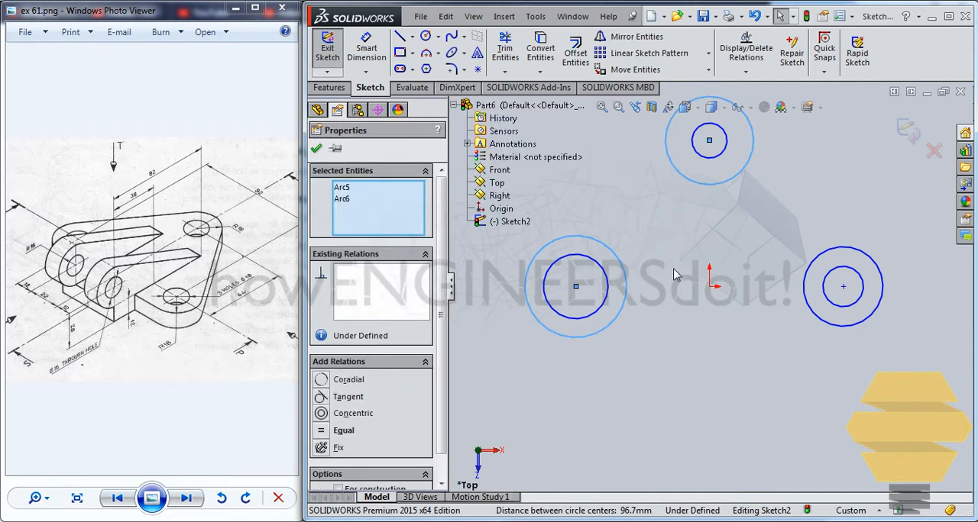
ctrl+click(823, 255)
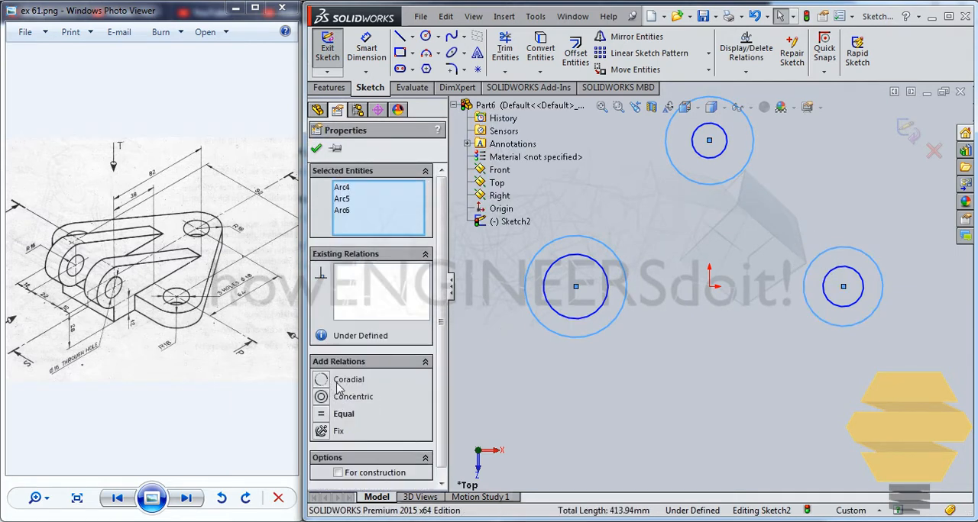
click(327, 414)
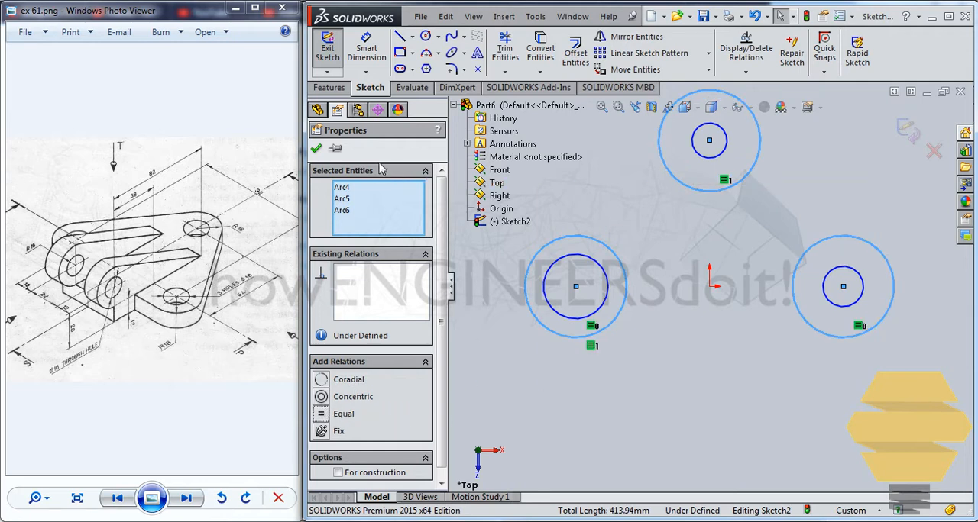
click(317, 150)
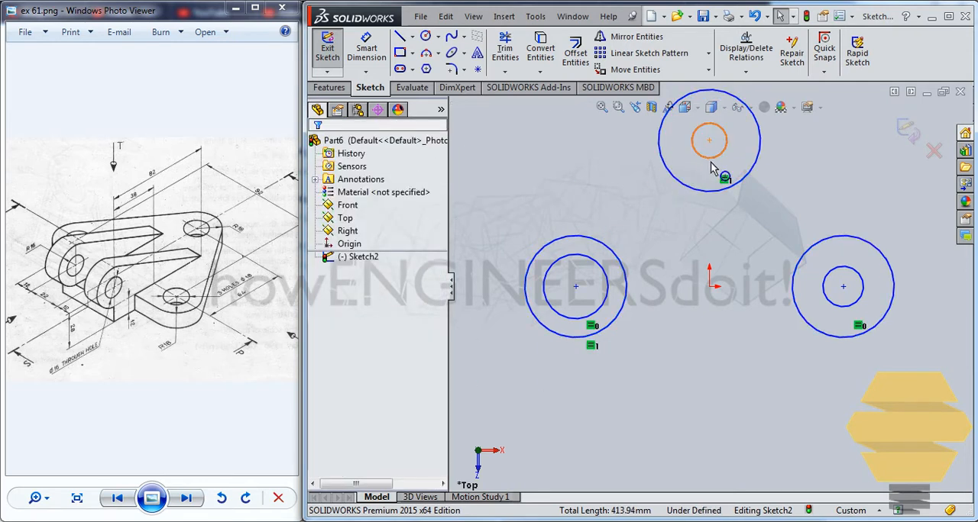
Apply an Equal relation to the three inner circles.
click(723, 141)
ctrl+click(605, 277)
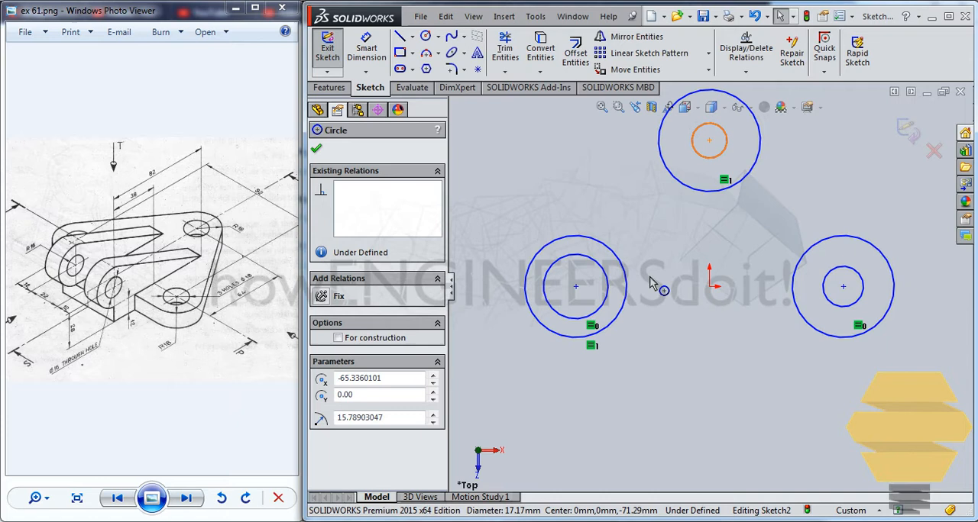
ctrl+click(828, 278)
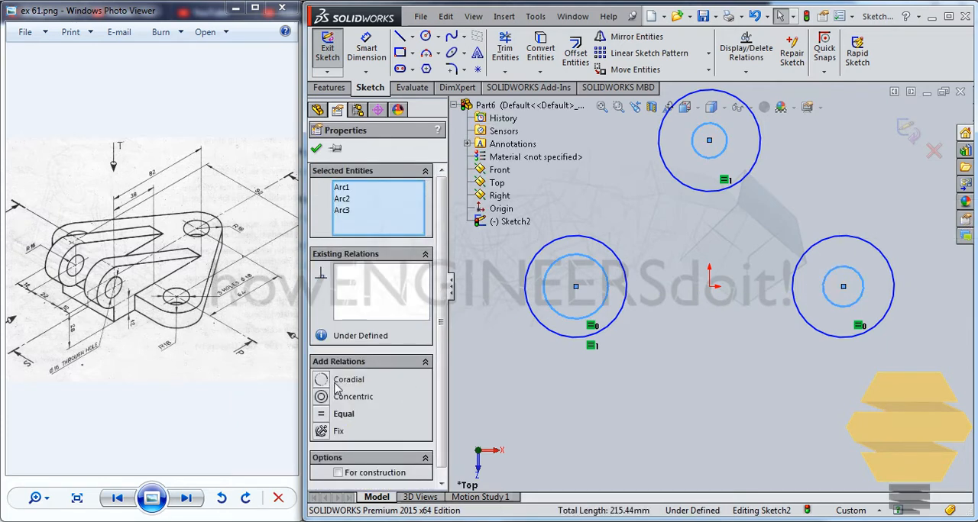
click(322, 416)
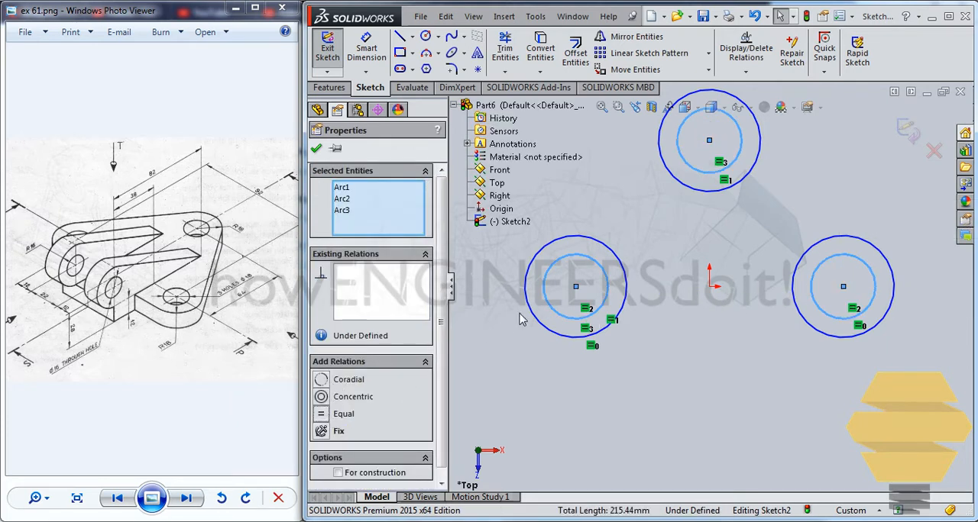
click(315, 150)
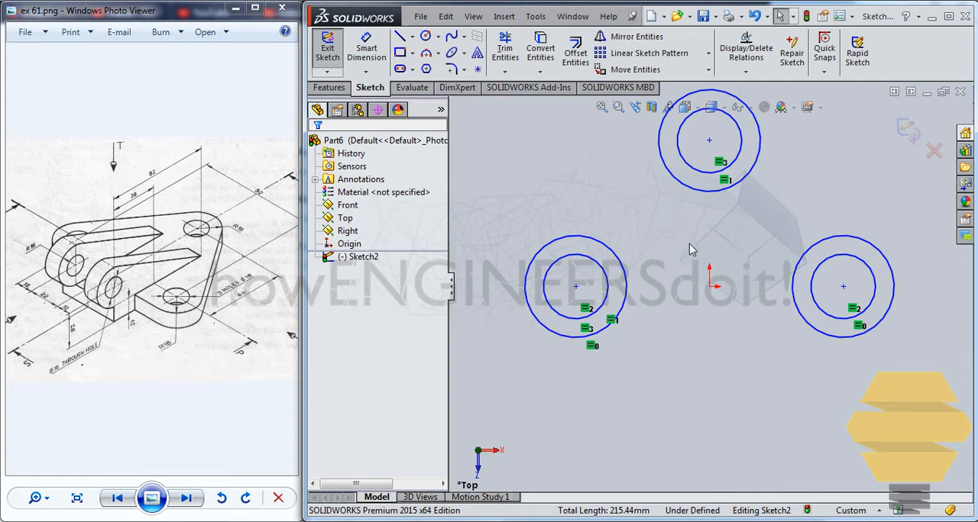
Draw a chain of three lines: a slanted one about 125 mm long beside the upper and left circles, a short left one, and one beneath the lower circles.
scroll(695, 248, down, 1)
scroll(695, 248, down, 1)
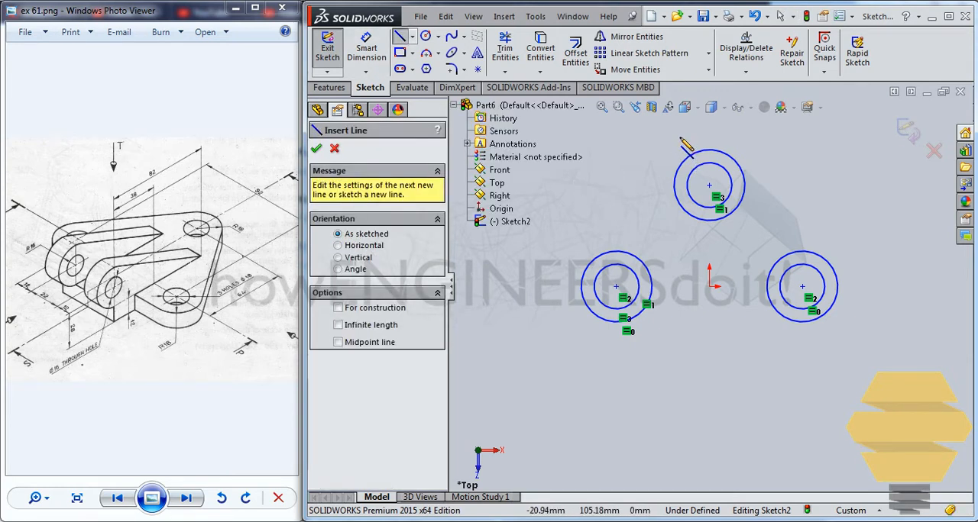
drag(570, 278, 680, 136)
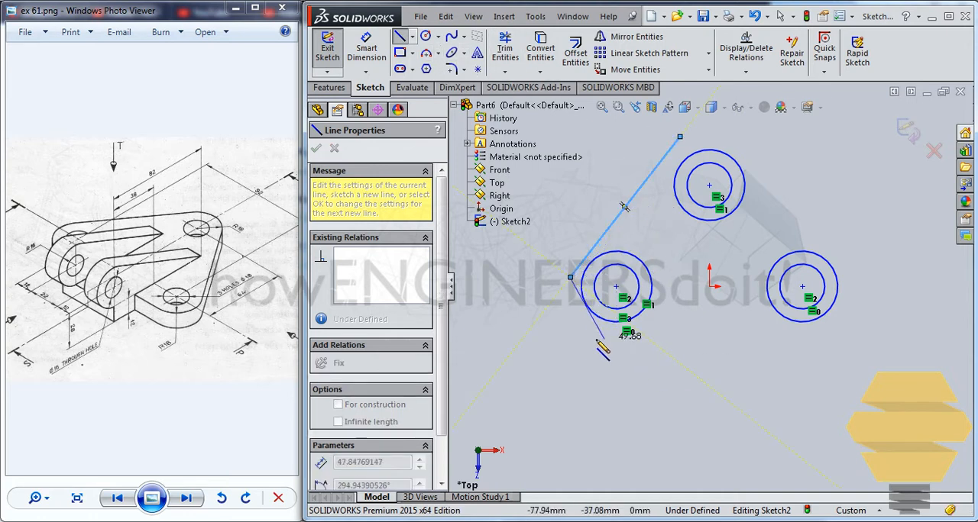
right_click(577, 341)
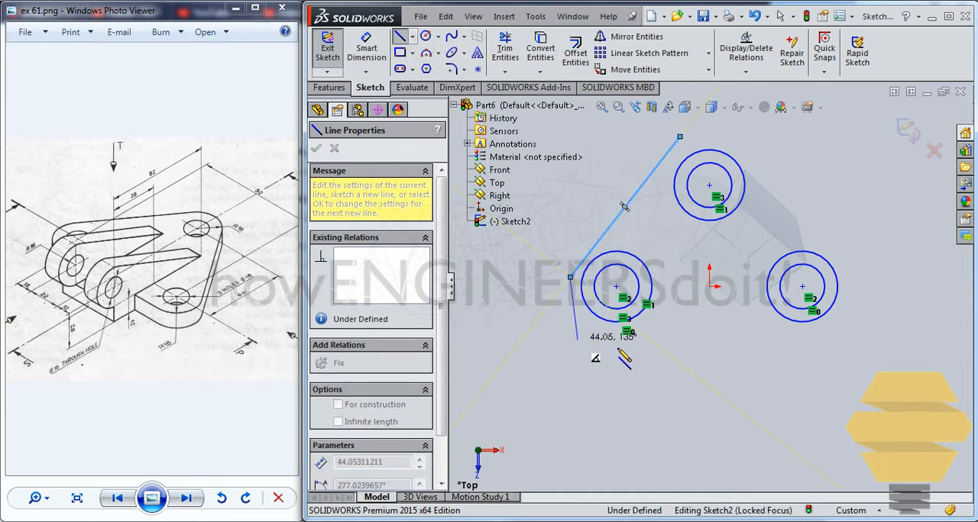
double_click(841, 335)
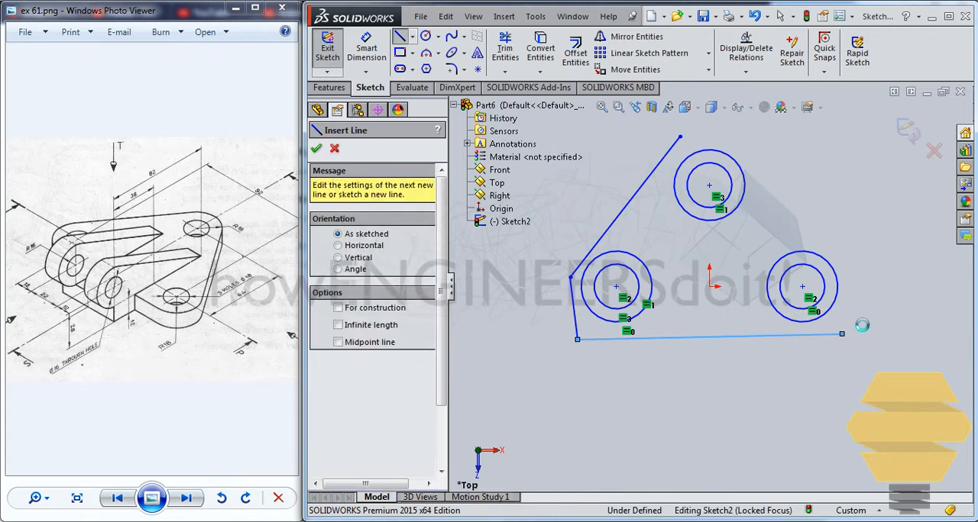
key(Escape)
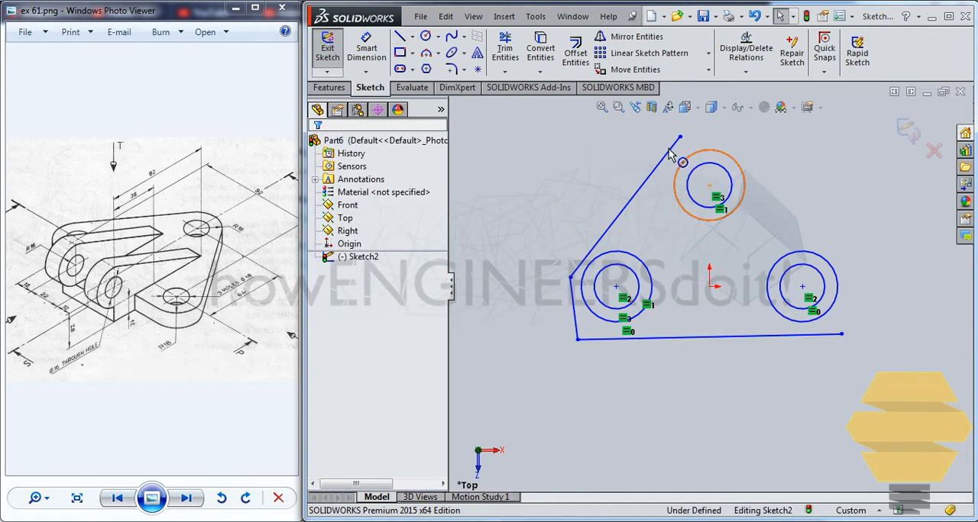
Apply a Tangent relation between the slanted line and the upper outer circle.
click(677, 156)
ctrl+click(644, 183)
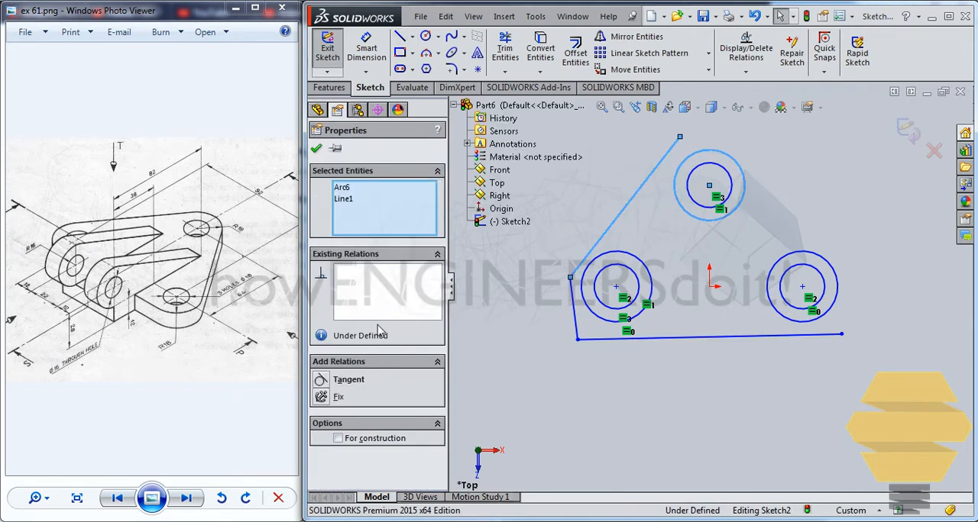
click(322, 380)
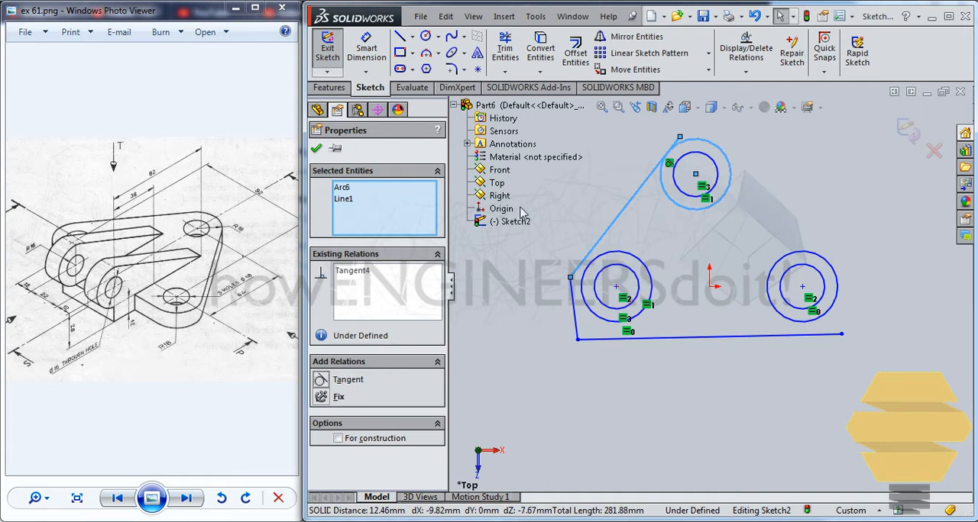
click(317, 148)
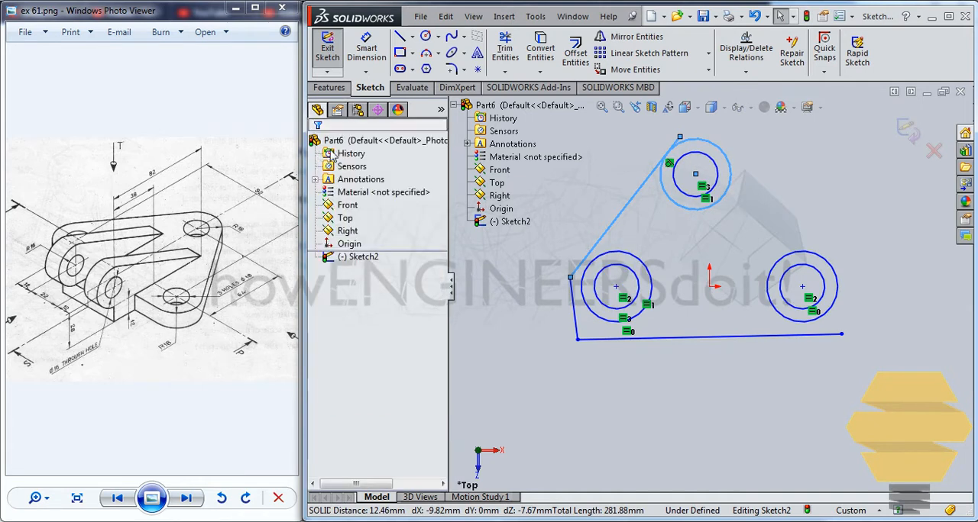
Align the upper circles' centre with the origin using a Vertical relation.
click(709, 292)
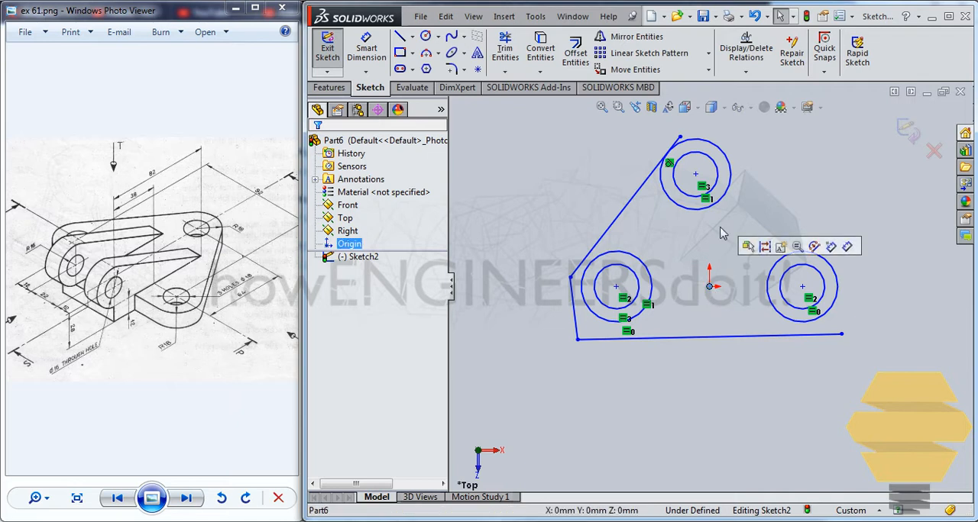
ctrl+click(695, 175)
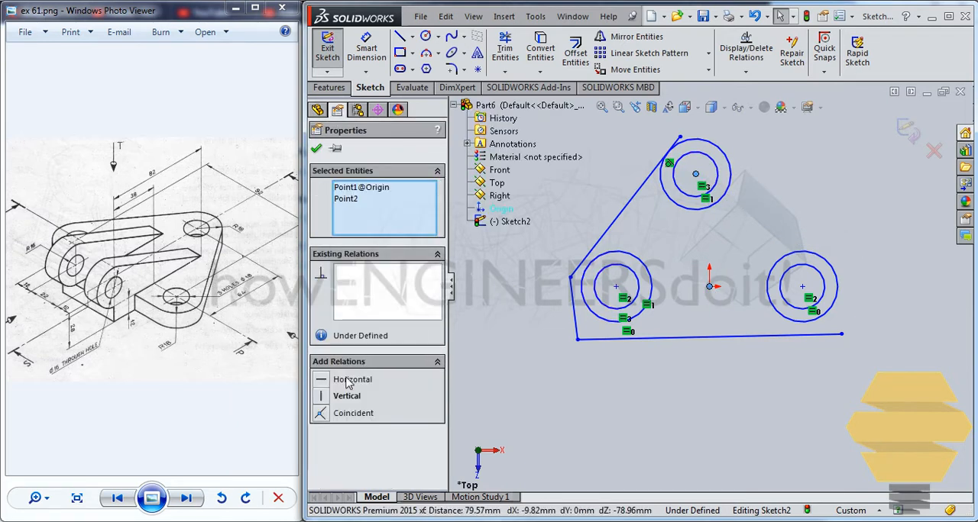
click(321, 396)
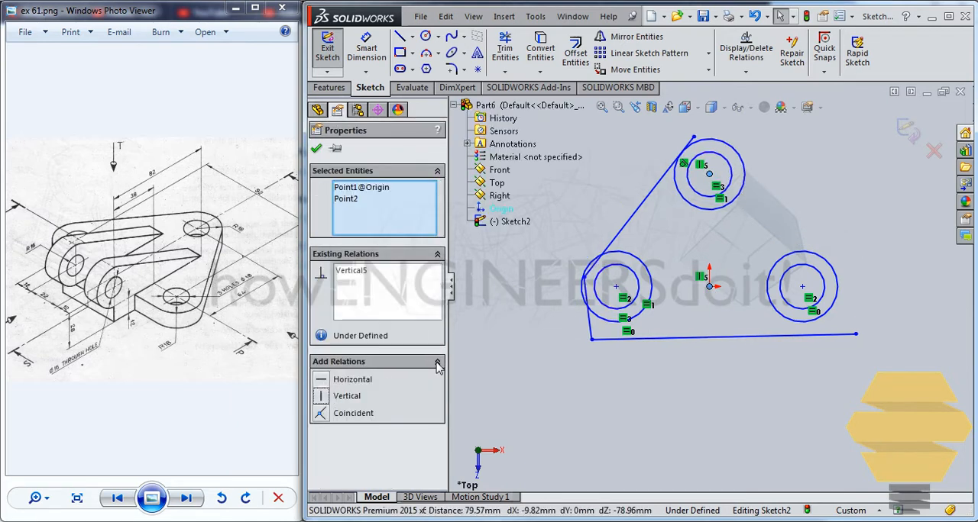
click(316, 148)
Align the left circles' centre with the origin using a Horizontal relation.
click(616, 289)
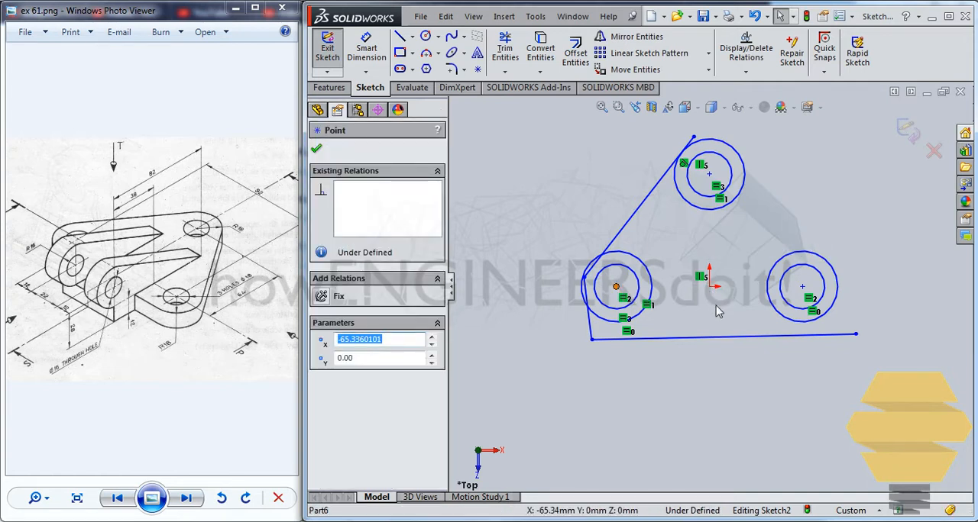
ctrl+click(709, 288)
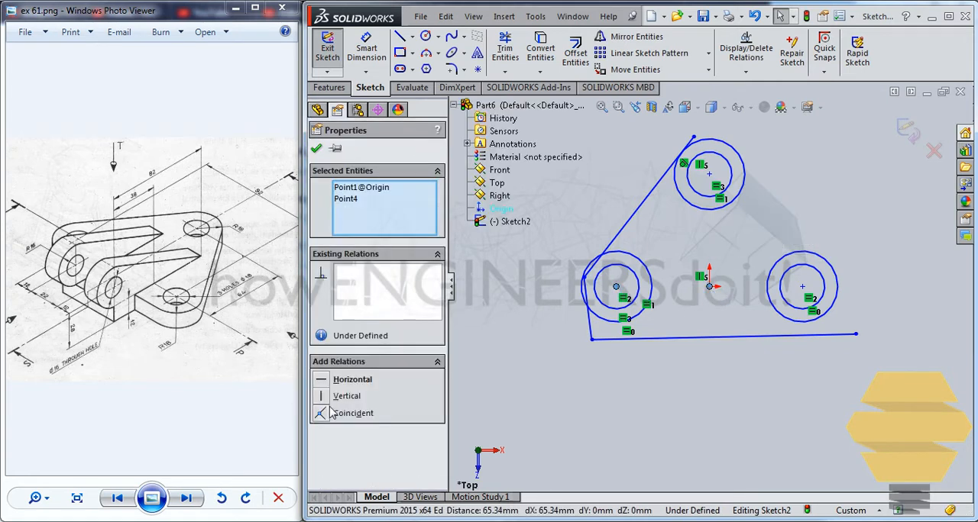
click(336, 379)
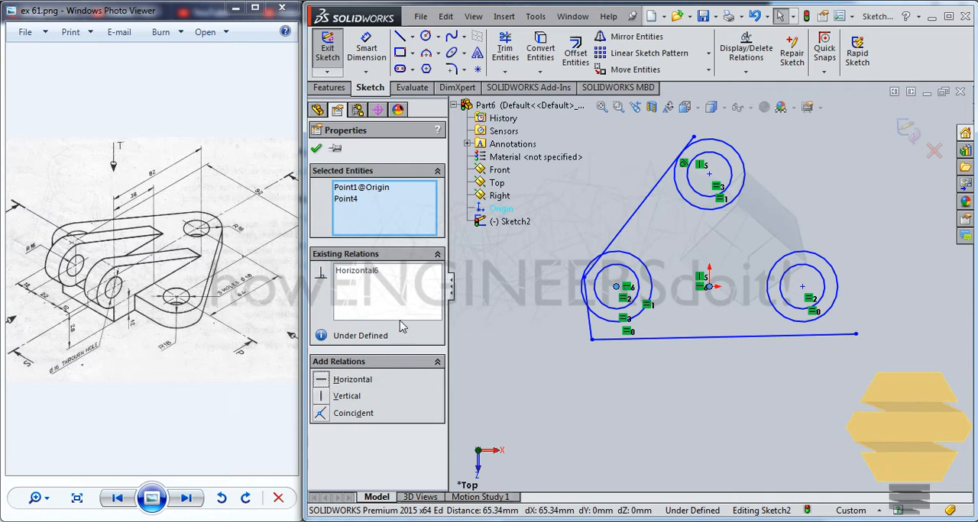
click(316, 148)
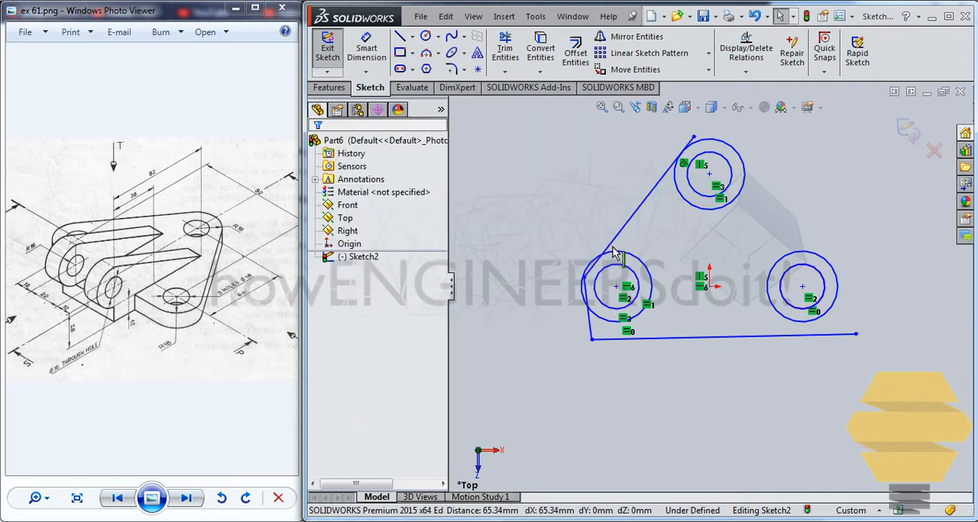
Apply a Tangent relation between the slanted line and the left outer circle.
click(619, 249)
ctrl+click(621, 243)
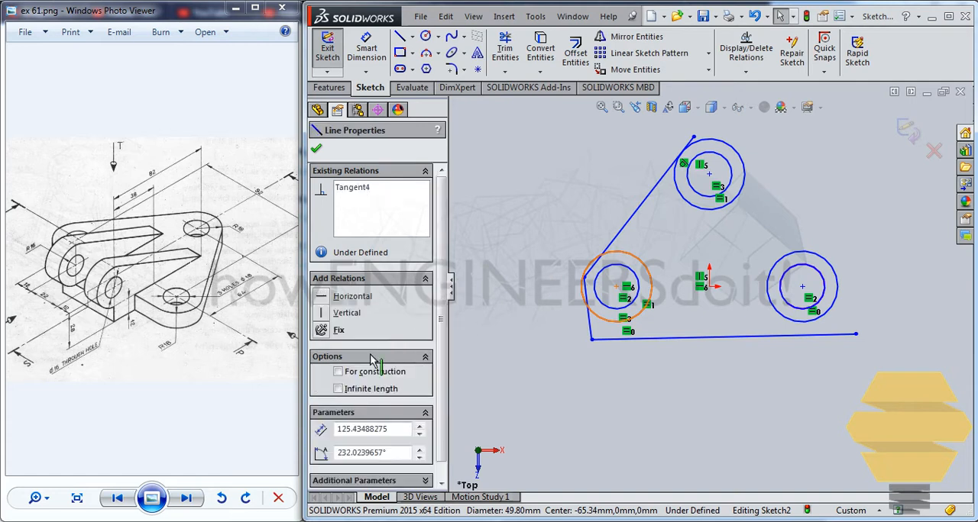
click(320, 380)
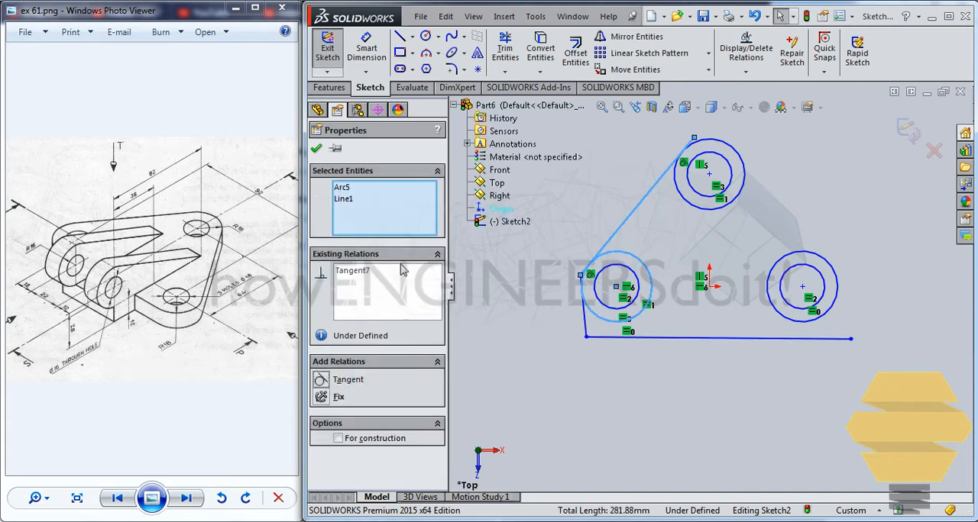
click(321, 149)
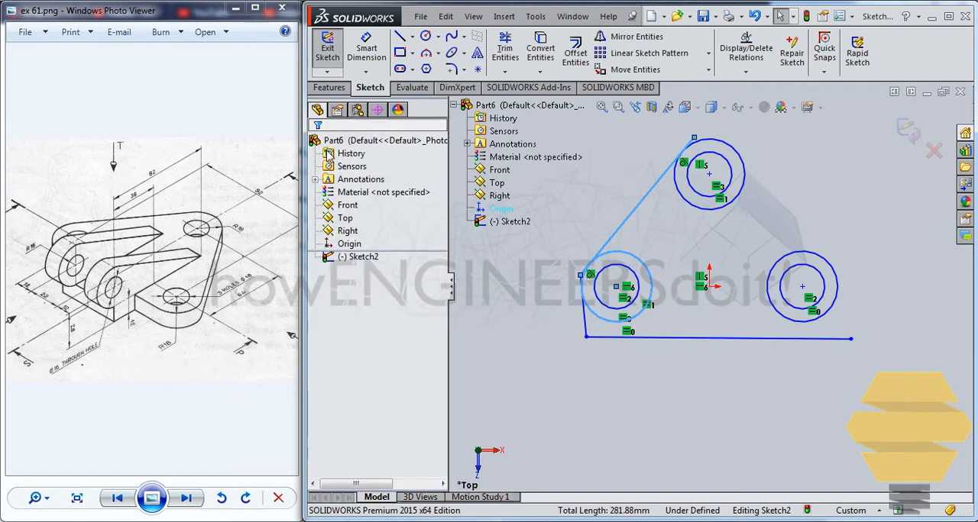
Apply a Tangent relation between the bottom line and the left outer circle.
click(658, 339)
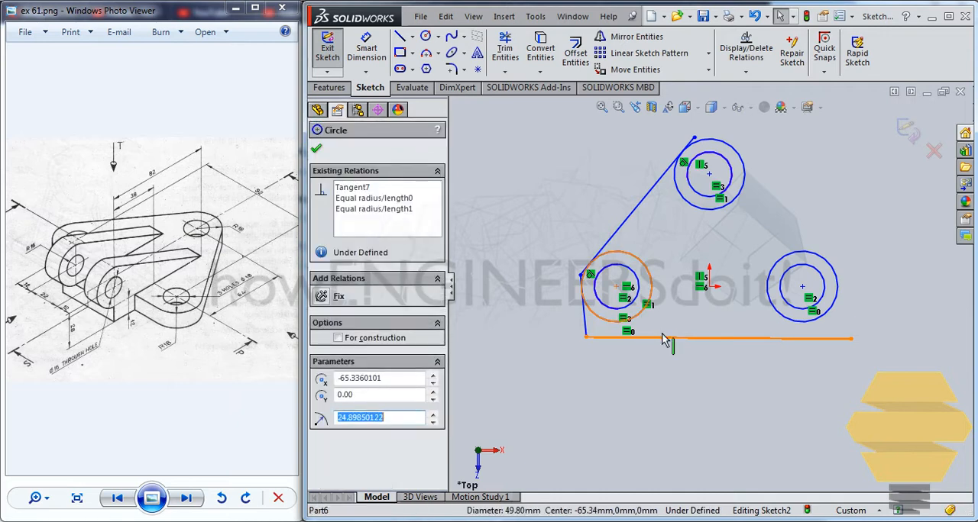
ctrl+click(658, 339)
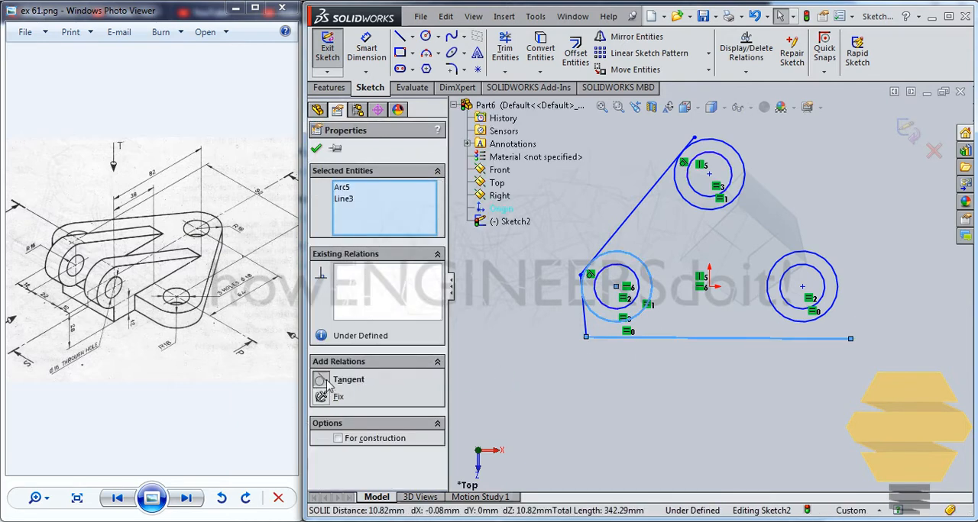
click(321, 380)
click(315, 149)
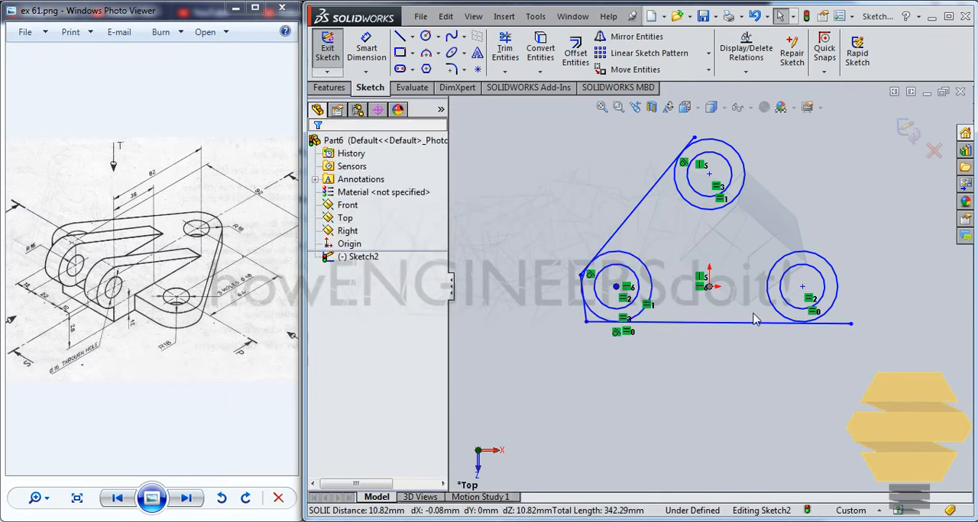
Apply a Tangent relation between the bottom line and the right outer circle.
click(787, 319)
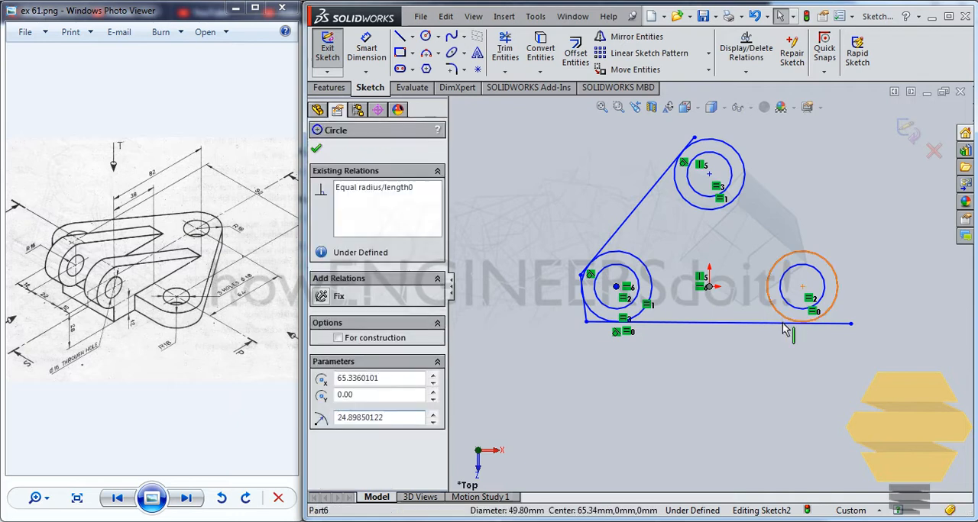
ctrl+click(659, 323)
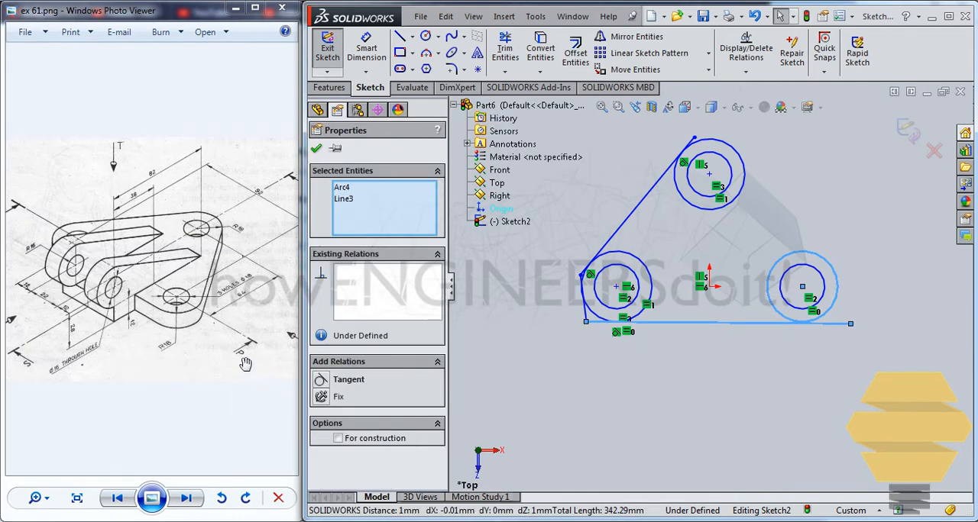
click(321, 380)
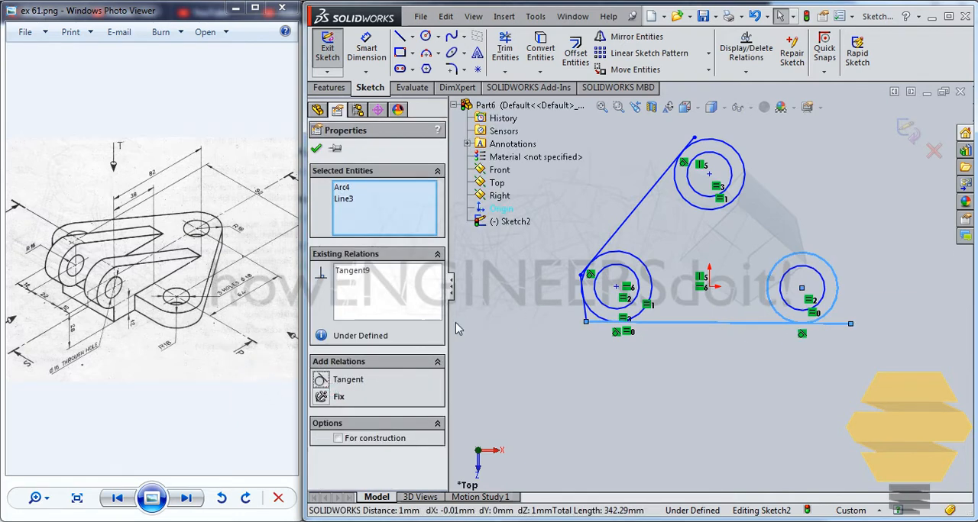
click(318, 149)
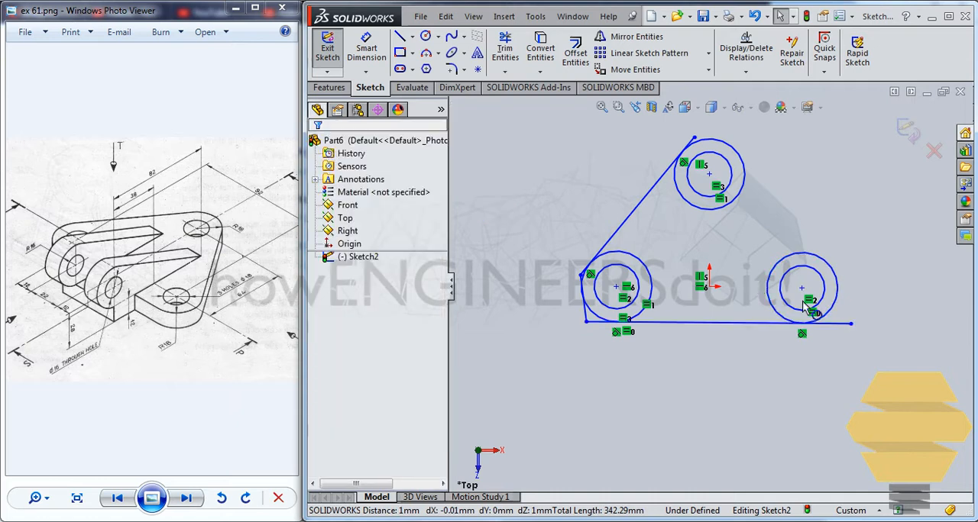
Align the right circles' centre with the origin using a Horizontal relation.
click(708, 288)
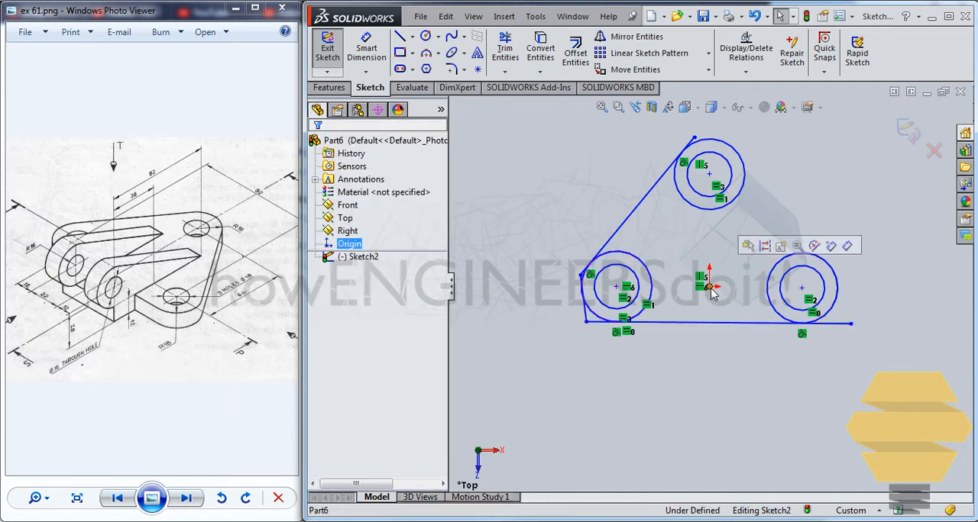
ctrl+click(801, 290)
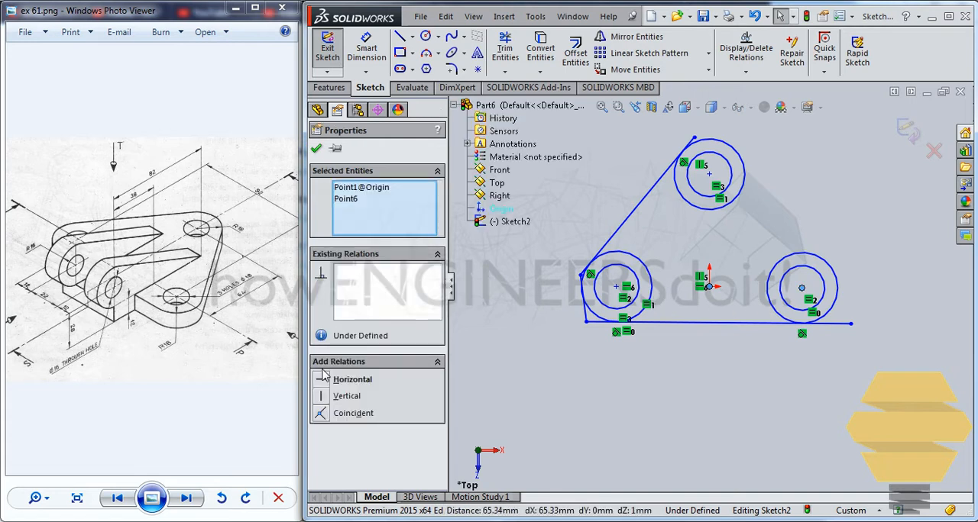
click(347, 379)
click(316, 149)
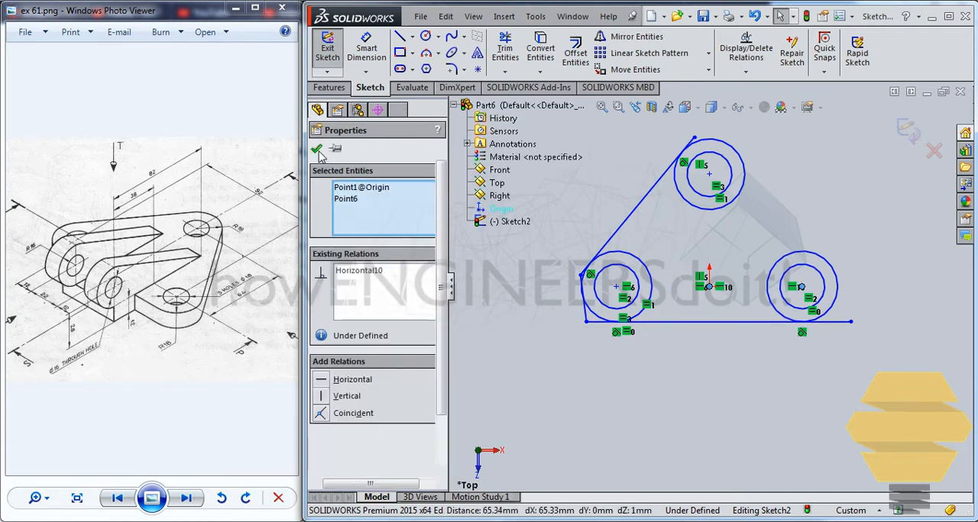
Draw a vertical centerline from the upper circles' centre down through the origin, ending below the bottom line.
click(653, 198)
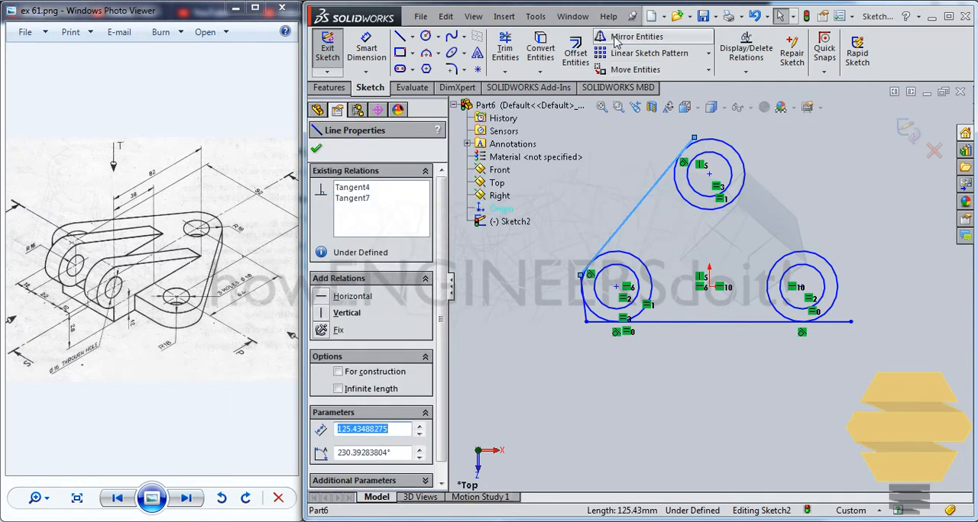
click(413, 37)
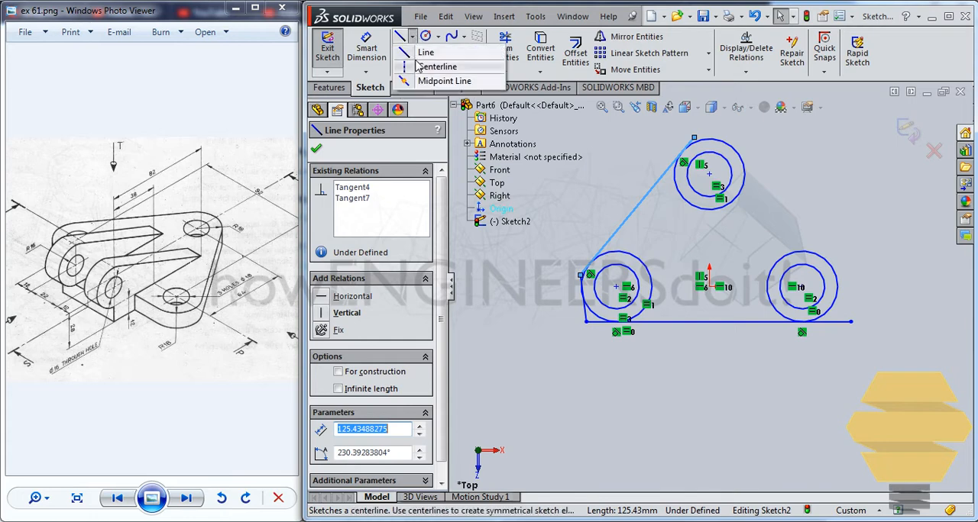
click(418, 66)
click(709, 175)
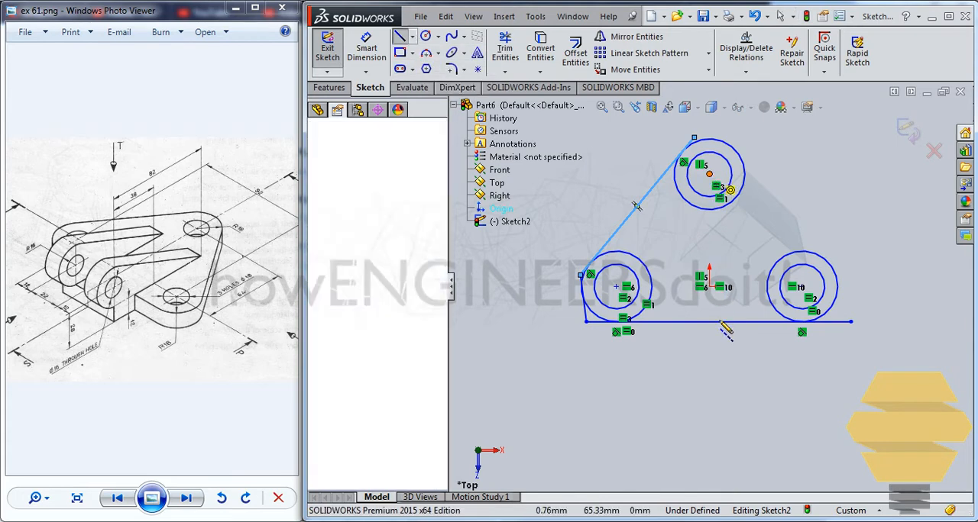
click(709, 377)
key(Escape)
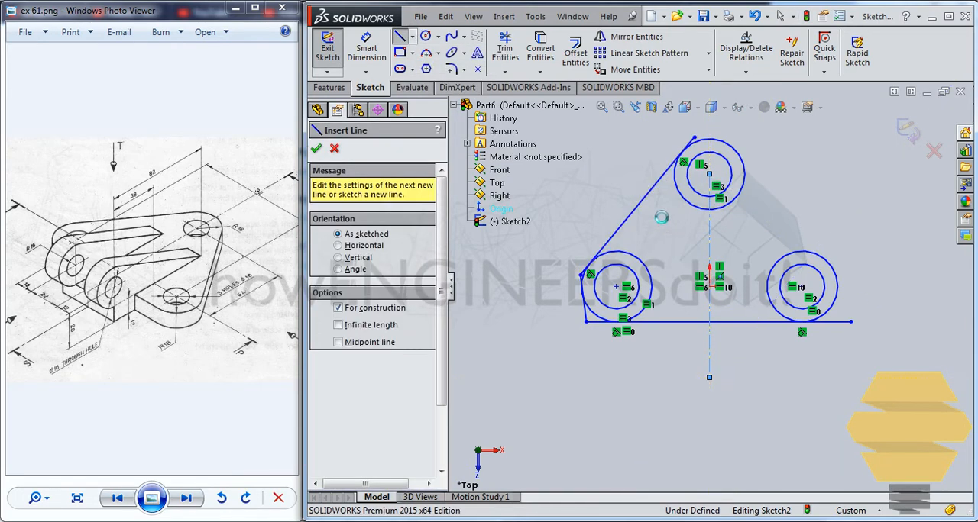
key(Escape)
Mirror the slanted line about the vertical centerline, keeping the original.
click(654, 196)
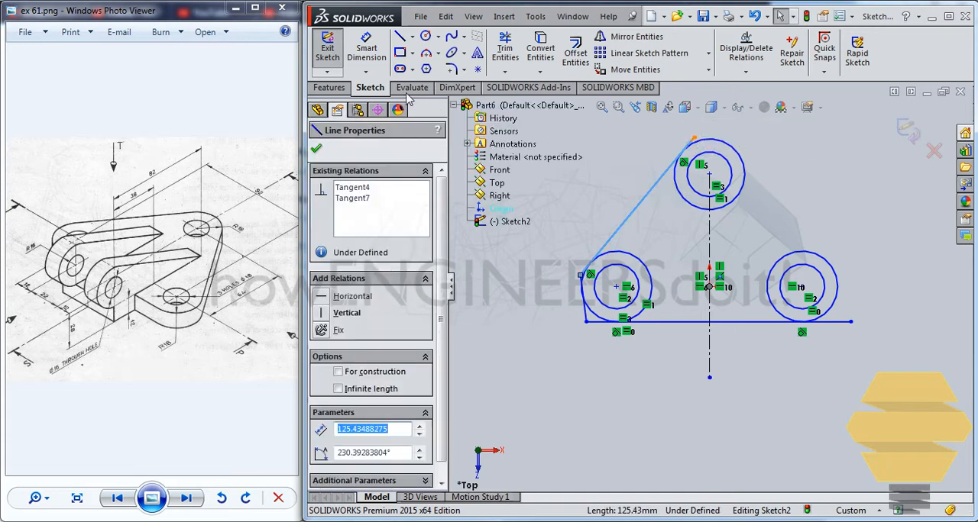
click(634, 37)
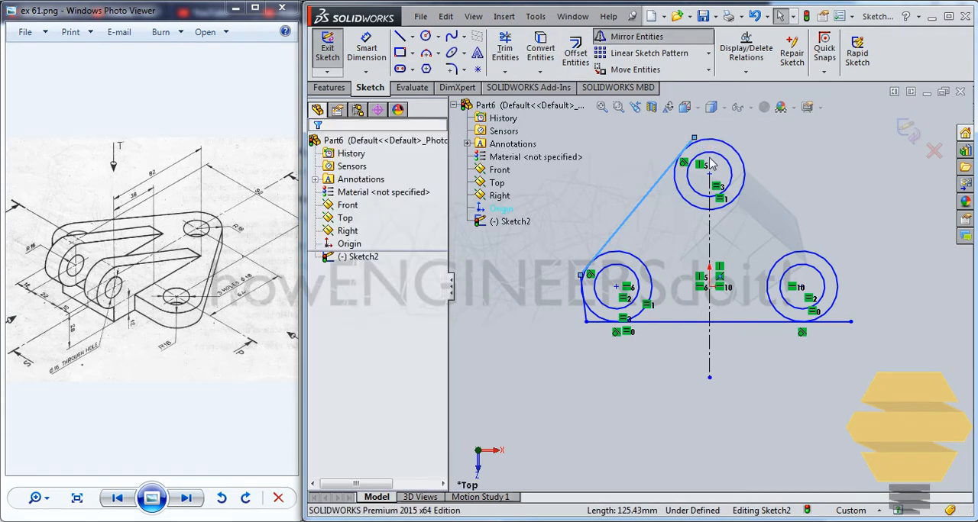
click(711, 226)
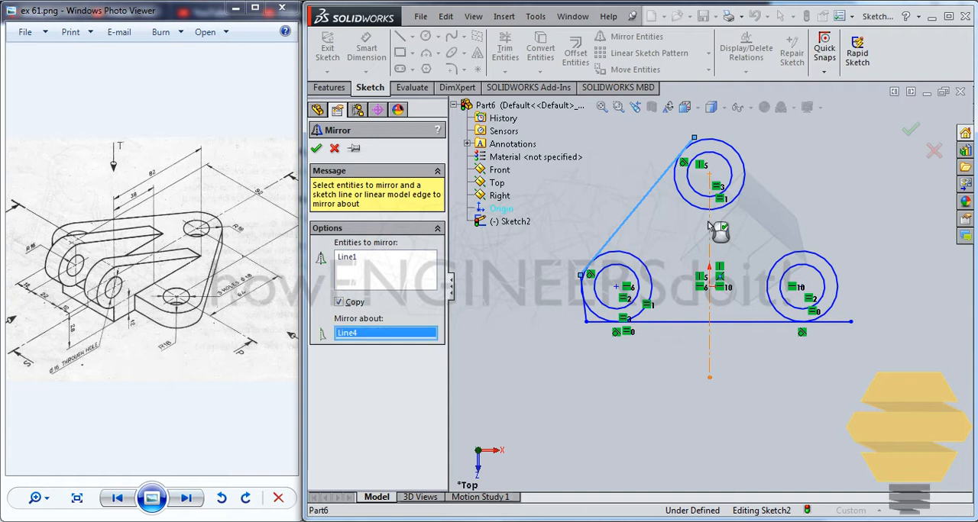
click(317, 149)
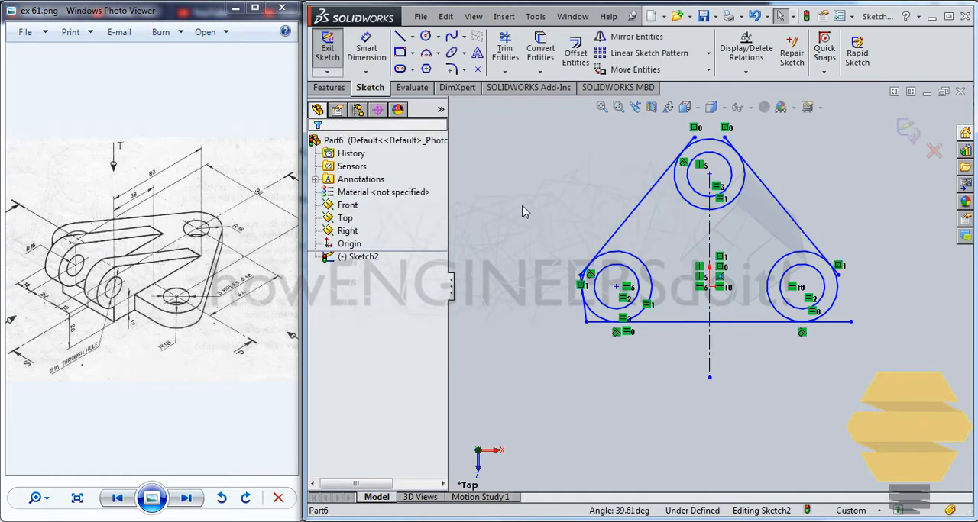
Apply a Symmetric relation to the left and right outer circles about the vertical centerline.
click(617, 254)
ctrl+click(794, 253)
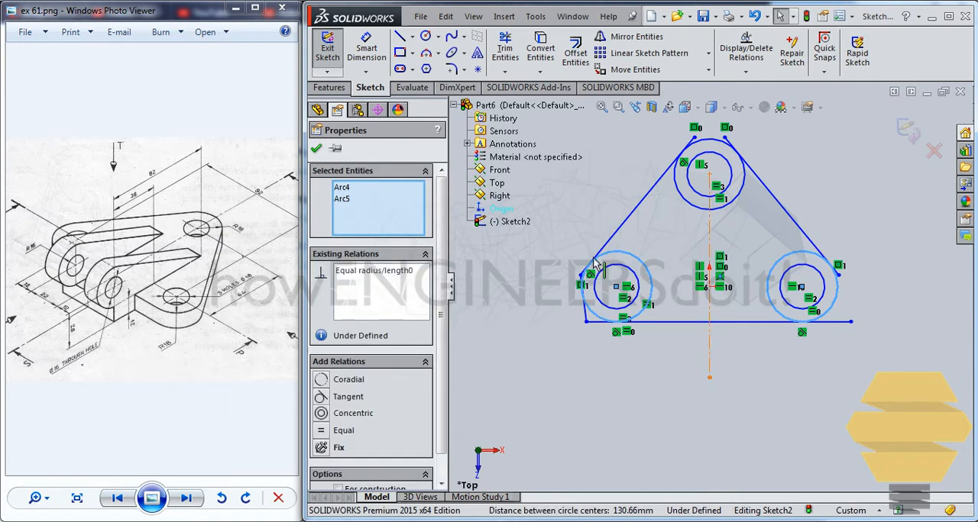
ctrl+click(709, 233)
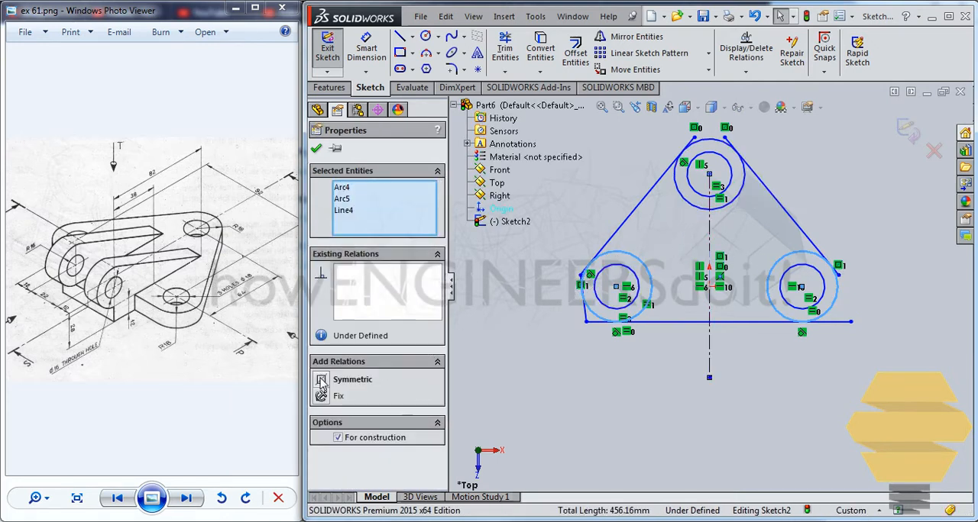
click(321, 382)
click(315, 149)
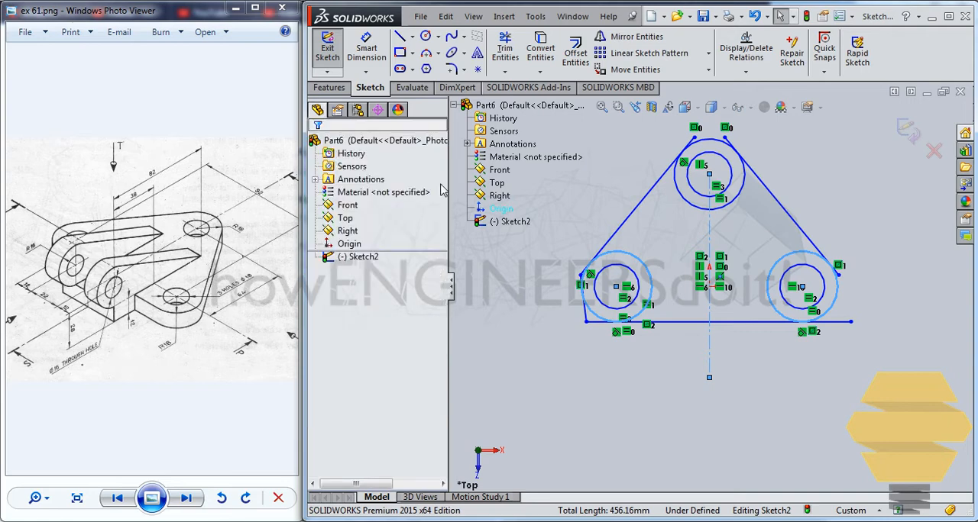
Delete the short left line and trim the slanted and bottom line ends that extend past the left outer circle's tangent points.
click(585, 313)
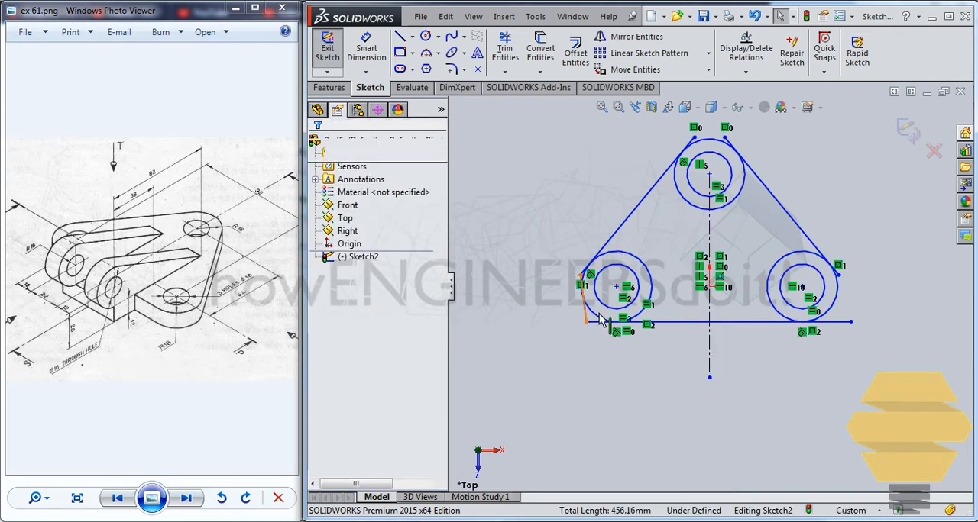
key(Delete)
scroll(615, 300, down, 5)
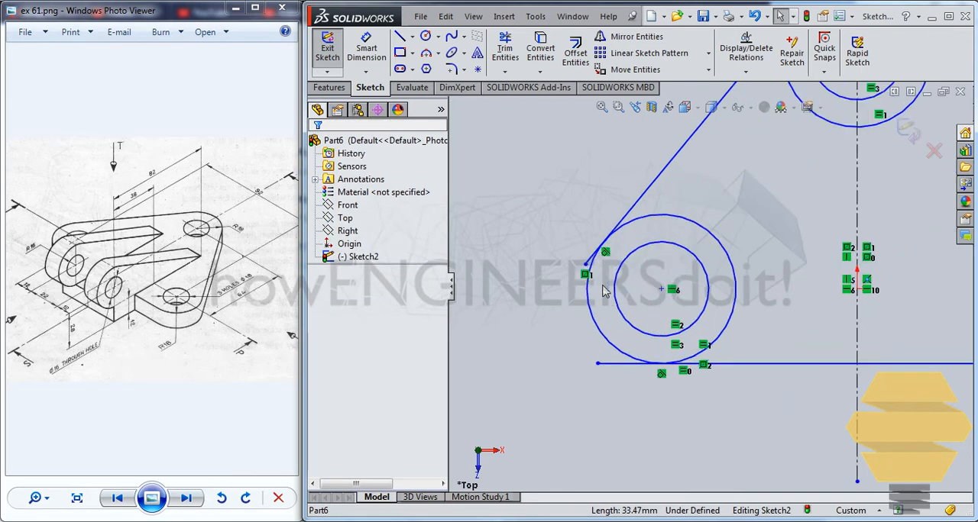
click(504, 47)
scroll(561, 195, down, 1)
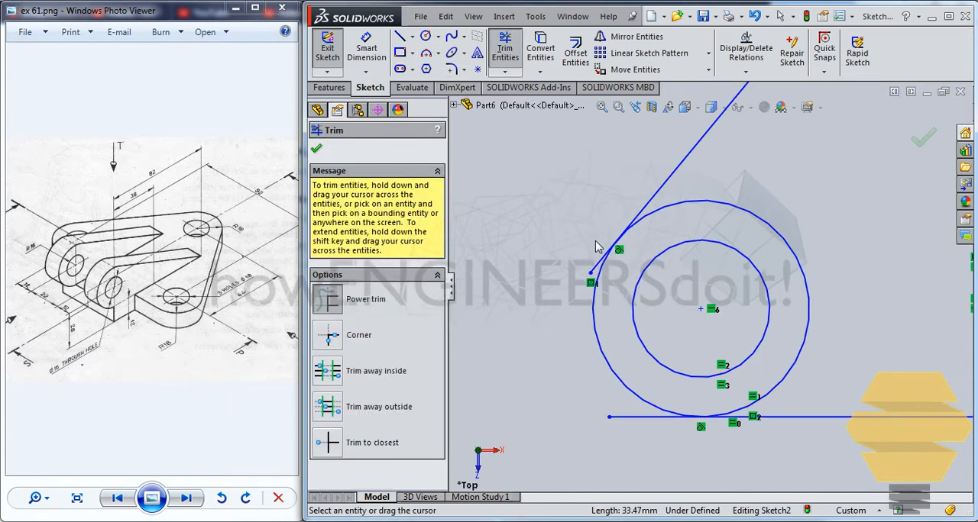
drag(597, 248, 597, 281)
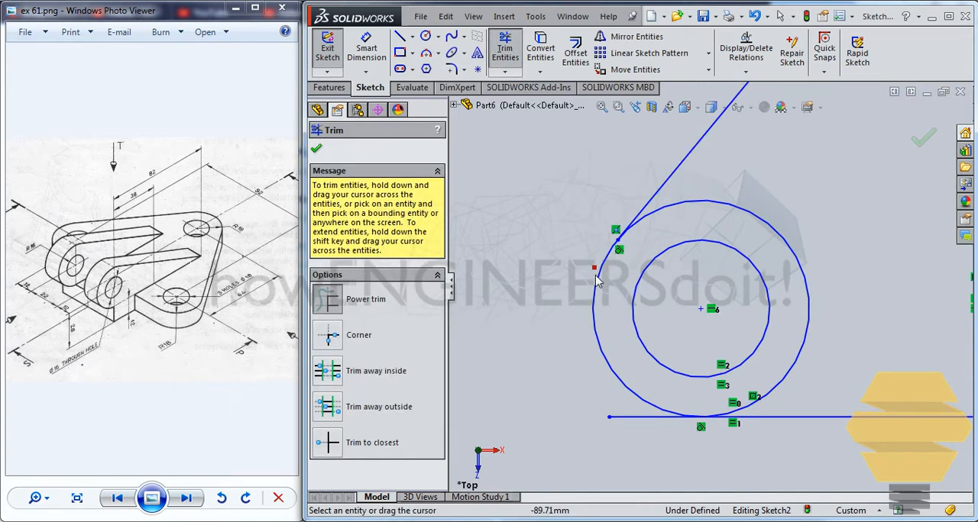
drag(679, 449, 663, 410)
scroll(924, 373, up, 6)
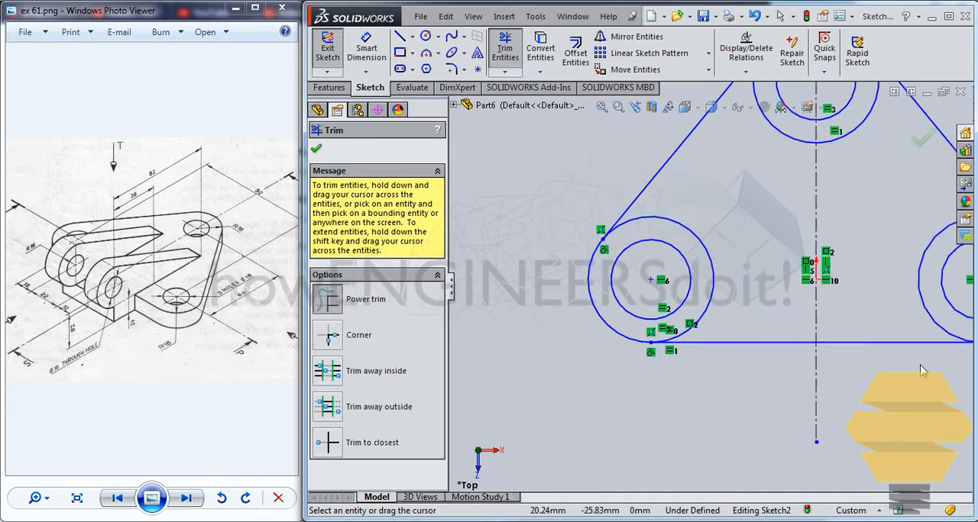
Trim the bottom line and the mirrored slanted line back to their tangent points on the right outer circle.
scroll(905, 305, down, 8)
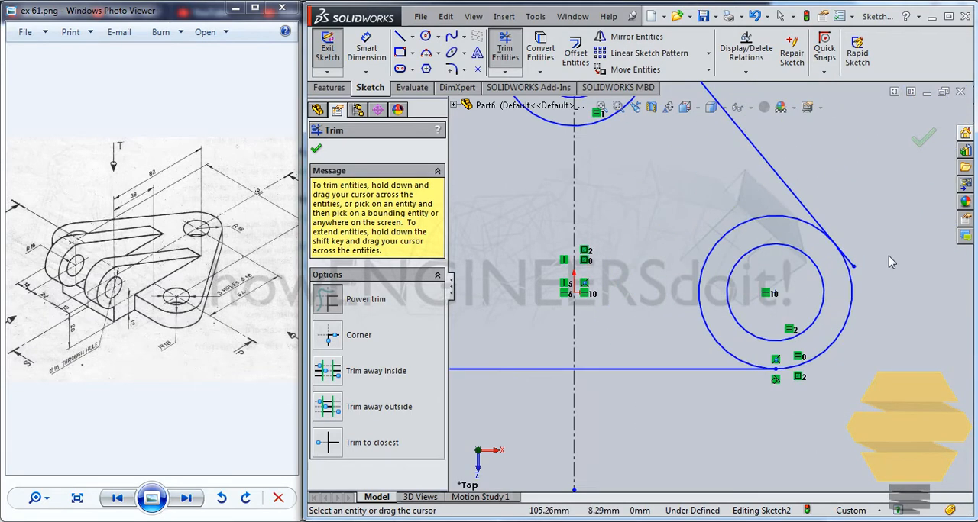
drag(732, 388, 742, 376)
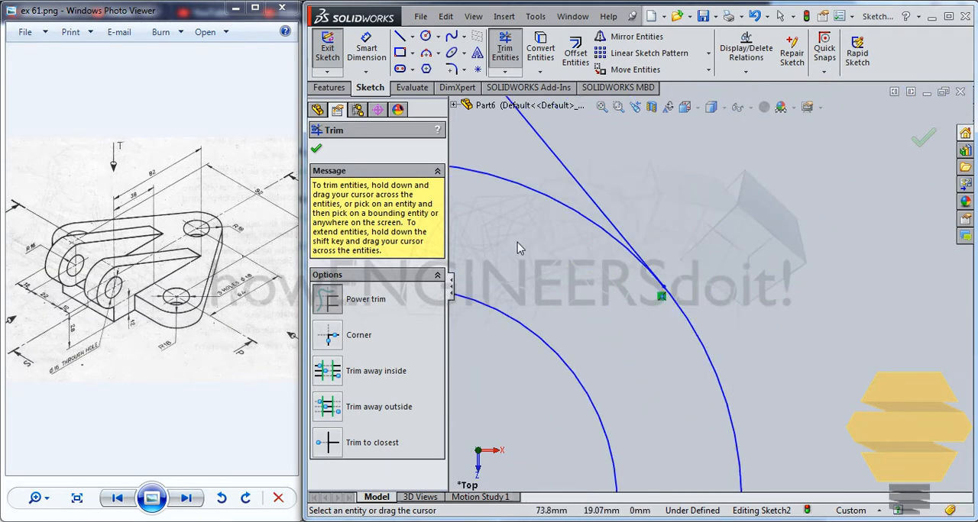
scroll(526, 249, up, 6)
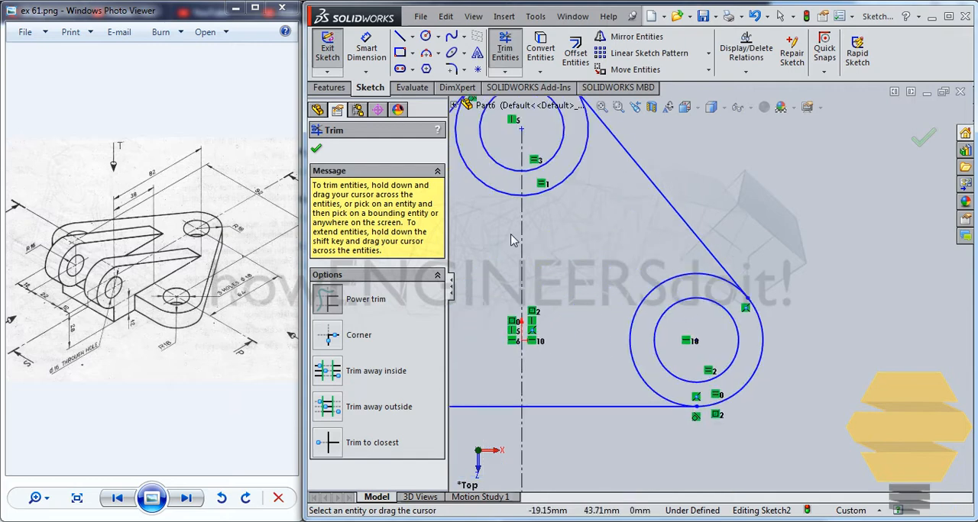
Trim the upper ends of both slanted lines back to their tangent points on the upper outer circle.
scroll(526, 249, up, 4)
scroll(600, 159, down, 2)
scroll(603, 159, down, 5)
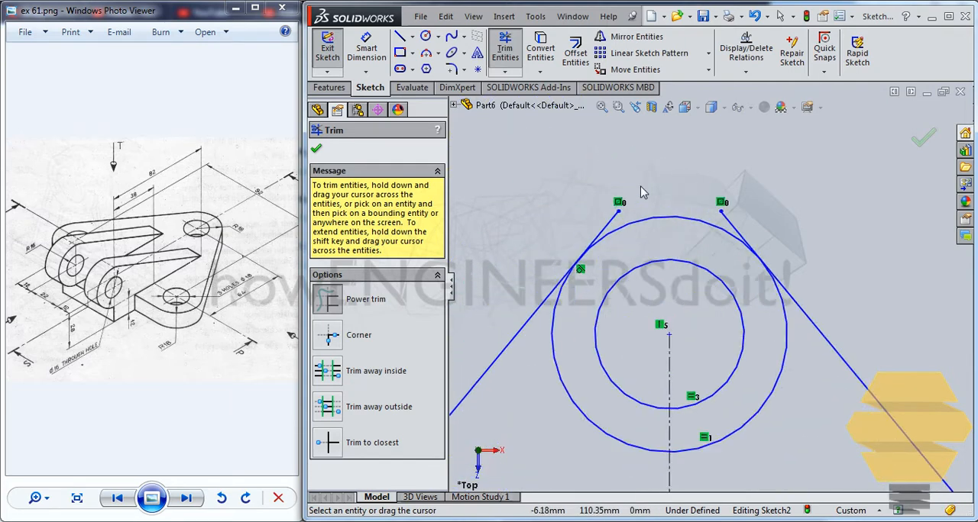
drag(610, 240, 619, 250)
drag(727, 233, 797, 266)
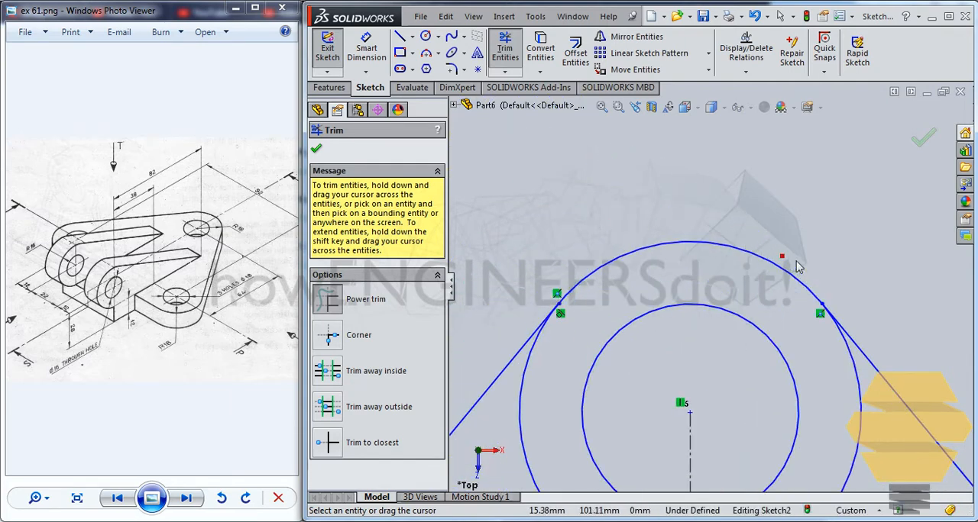
scroll(720, 304, up, 6)
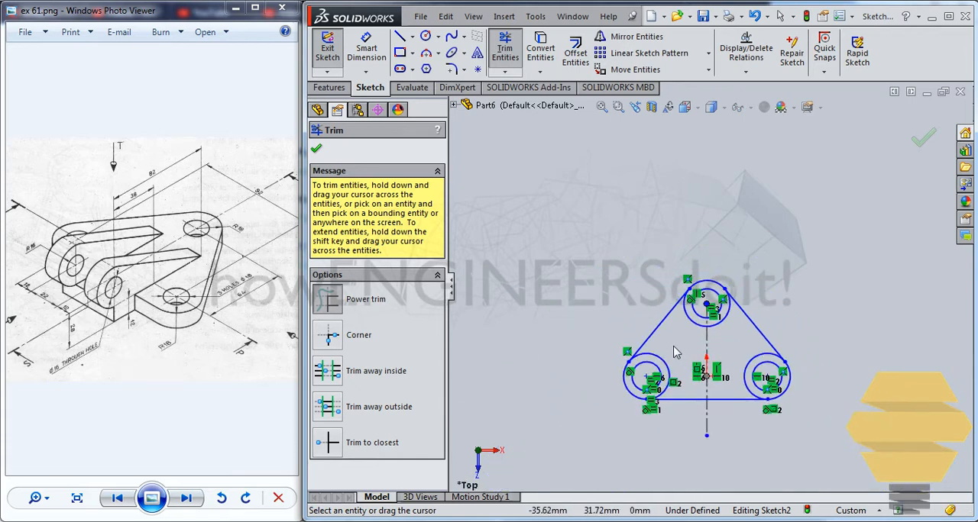
Trim away the inner portions of the three outer circles, leaving only the rounded corner arcs of the plate outline.
drag(661, 366, 688, 349)
drag(738, 330, 756, 368)
drag(685, 332, 691, 319)
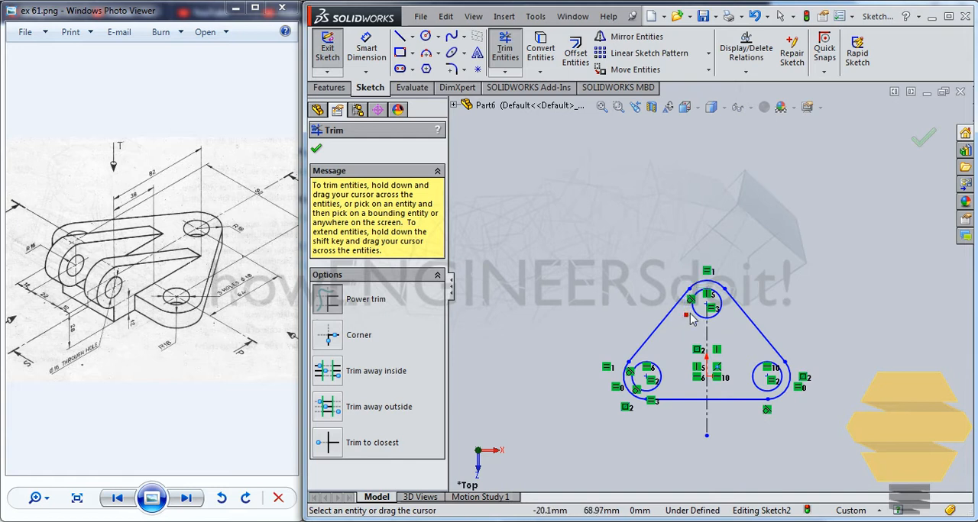
Dimension the horizontal distance between the two lower hole centers as 92 mm.
scroll(718, 336, down, 5)
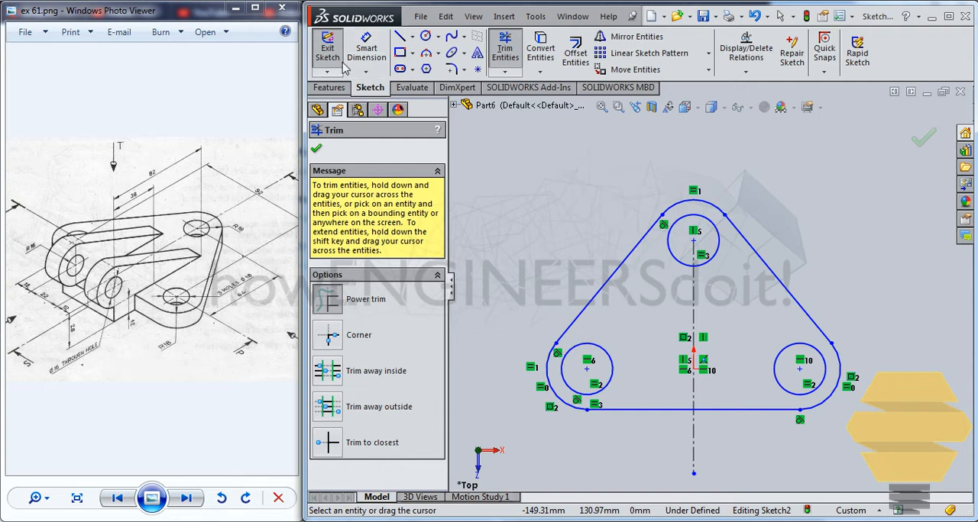
click(367, 52)
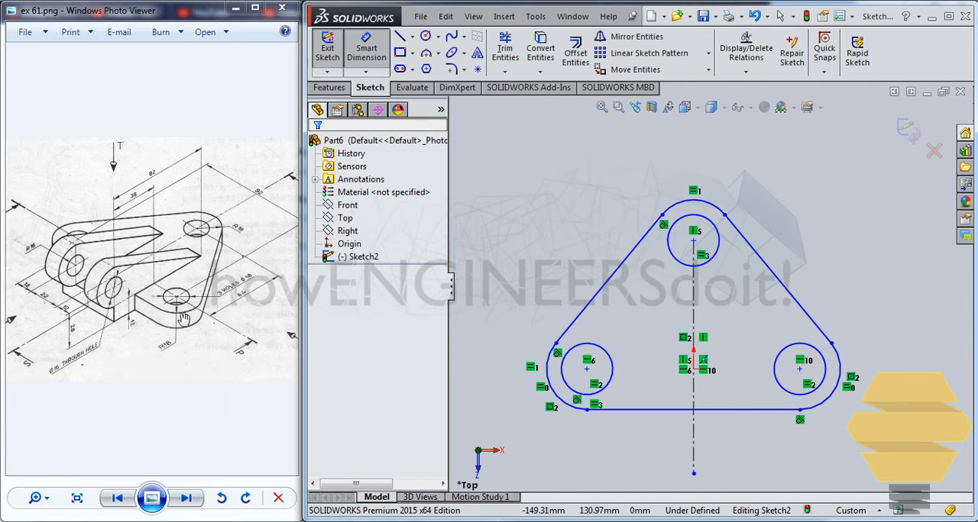
click(619, 375)
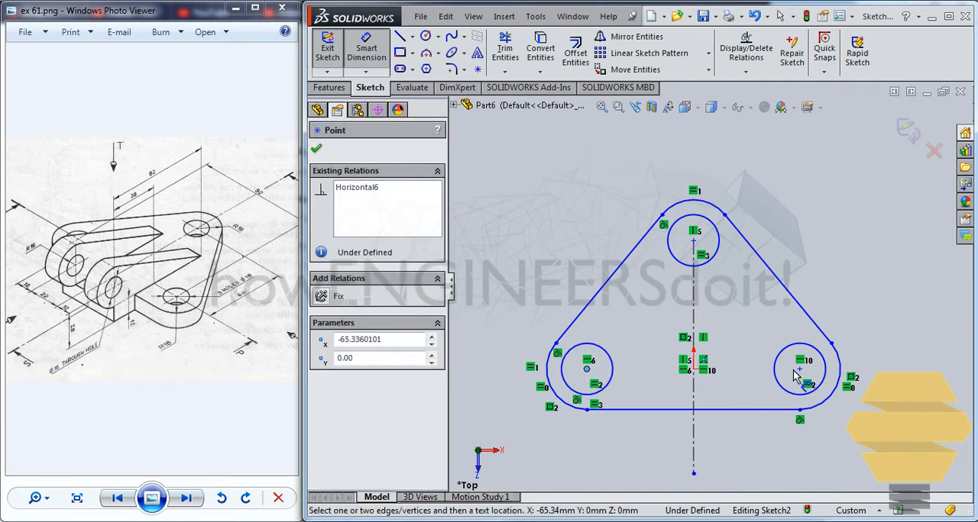
click(799, 369)
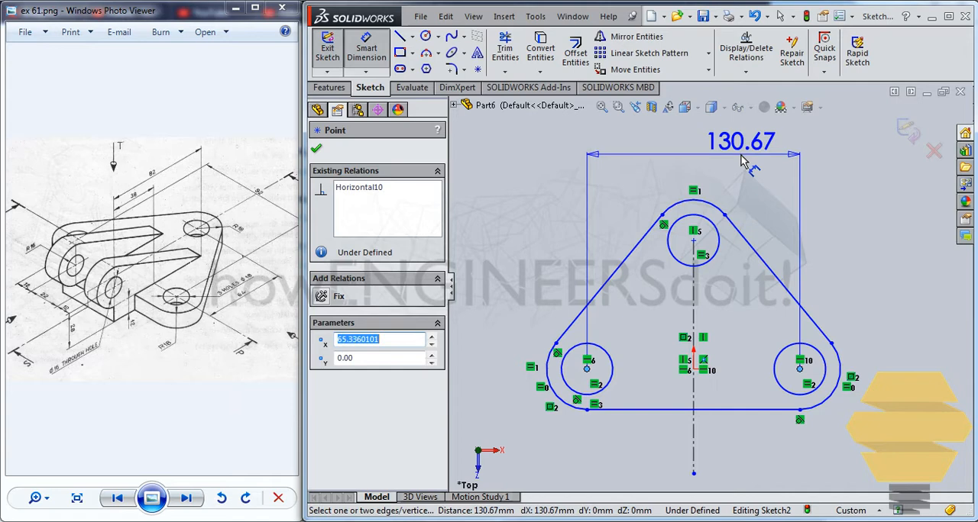
click(740, 161)
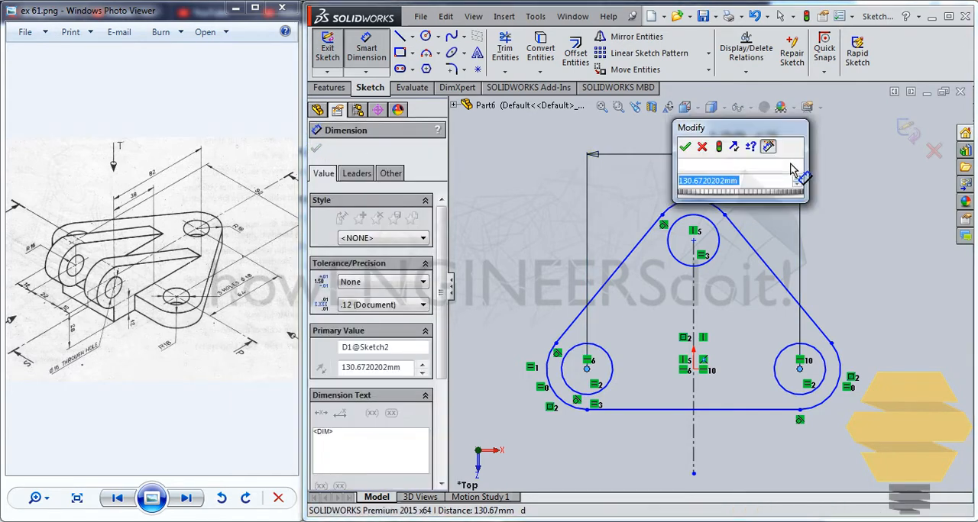
text(92)
key(Return)
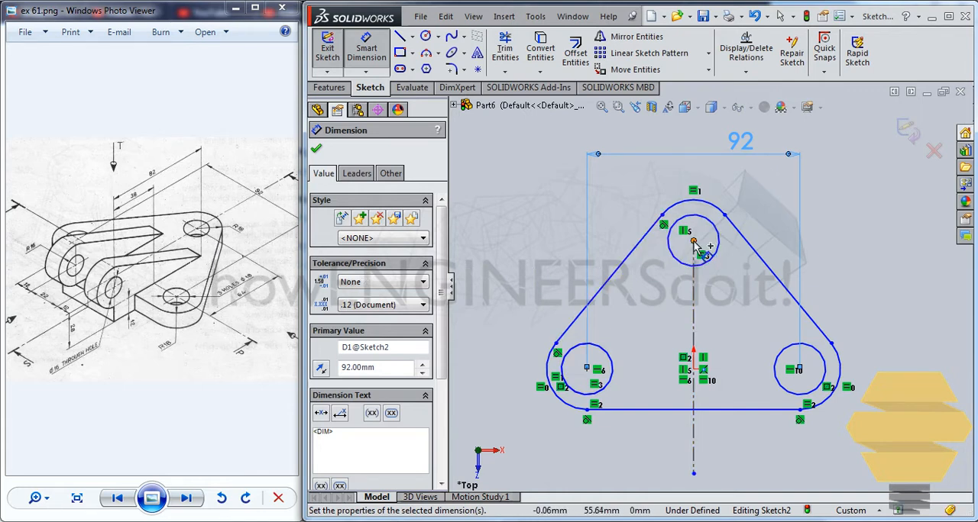
Dimension the vertical distance from the upper hole center to the lower right hole center as 64 mm.
click(799, 371)
click(799, 370)
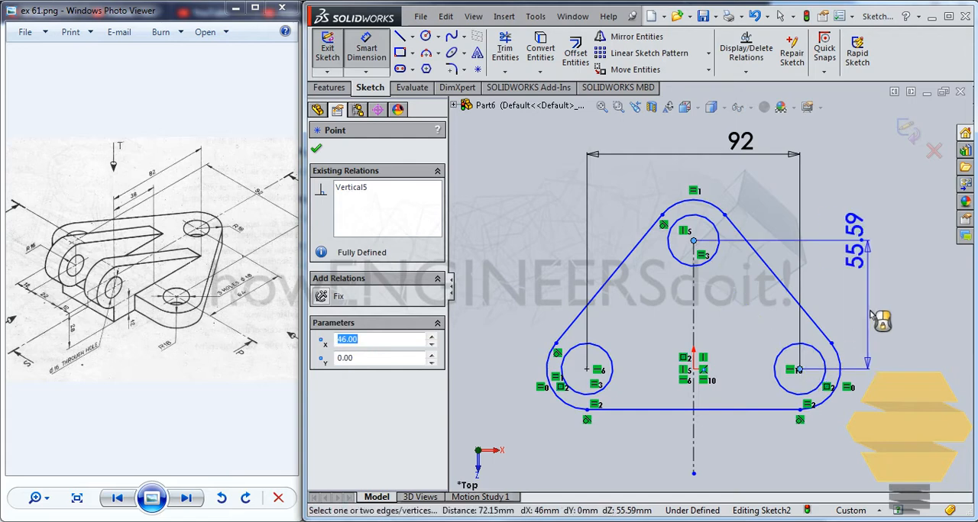
click(880, 306)
text(64)
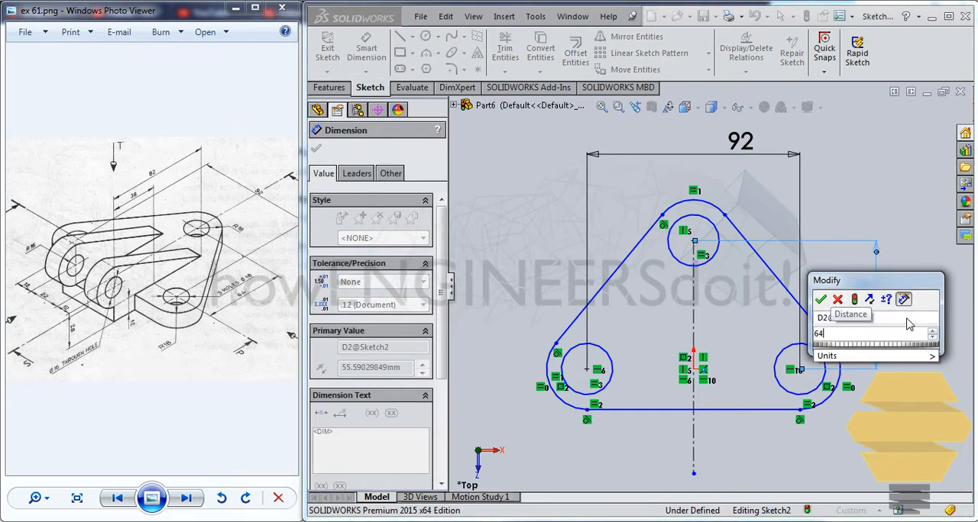
key(Return)
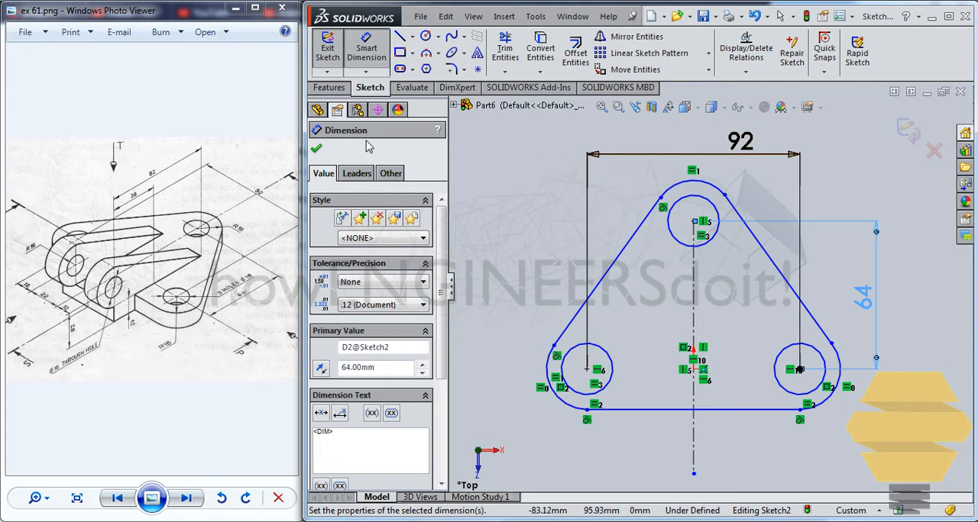
click(317, 150)
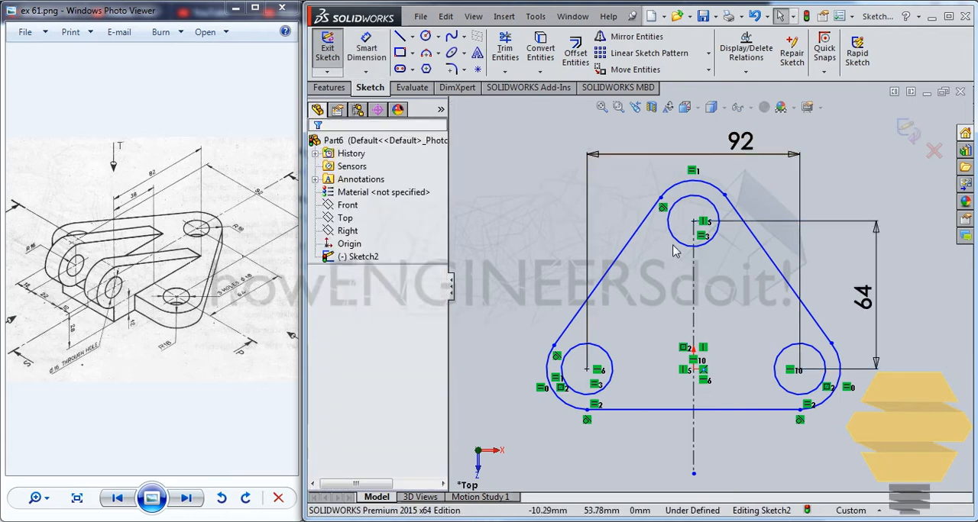
Add a radius dimension of 36 mm to the upper outer arc.
mouse_move(695, 218)
mouse_down()
mouse_move(694, 189)
mouse_move(687, 217)
mouse_move(691, 163)
mouse_up()
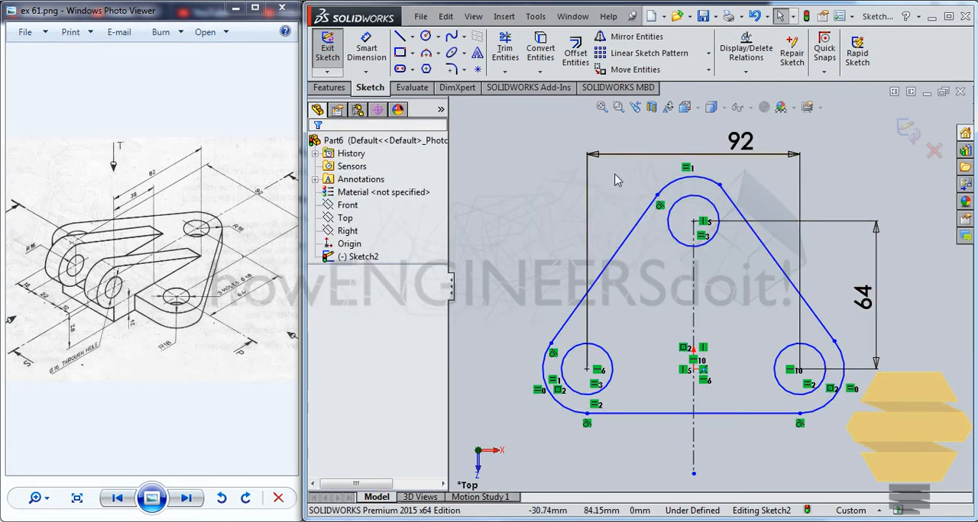
click(367, 50)
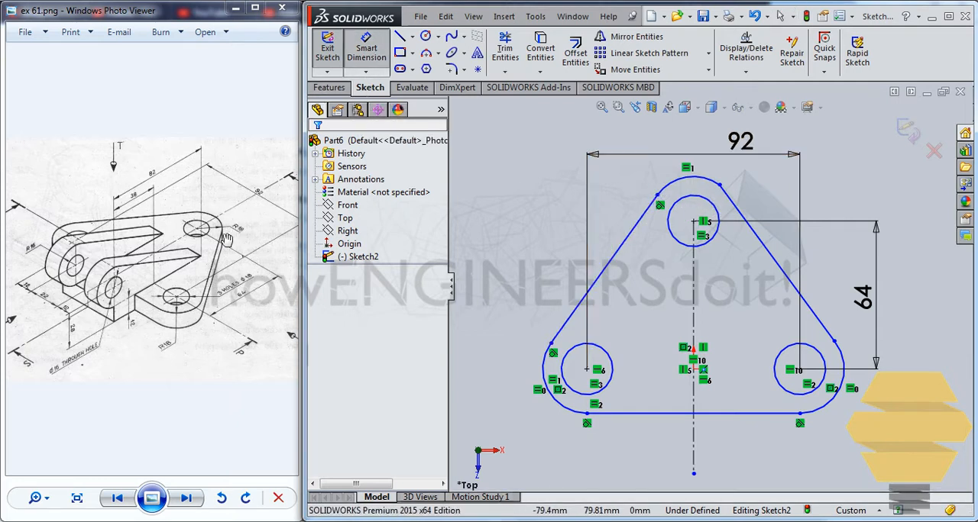
click(692, 179)
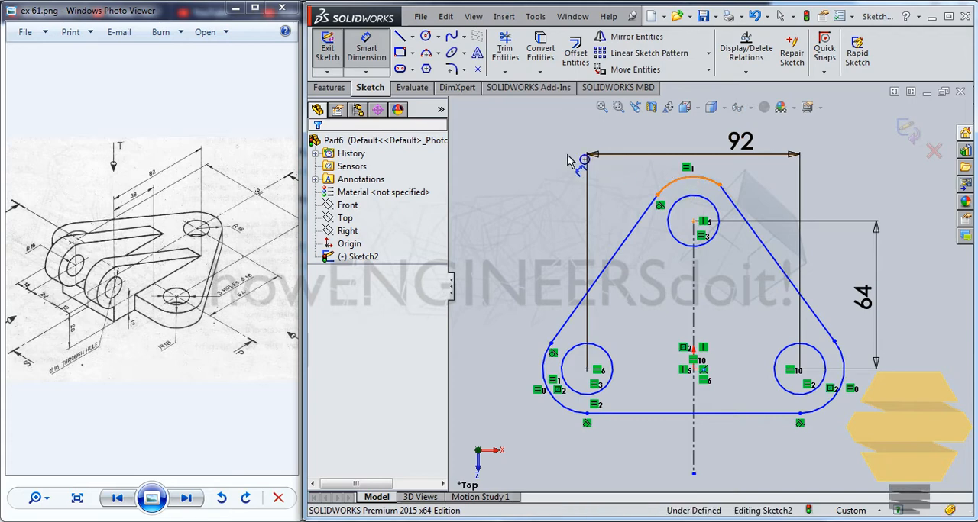
click(504, 157)
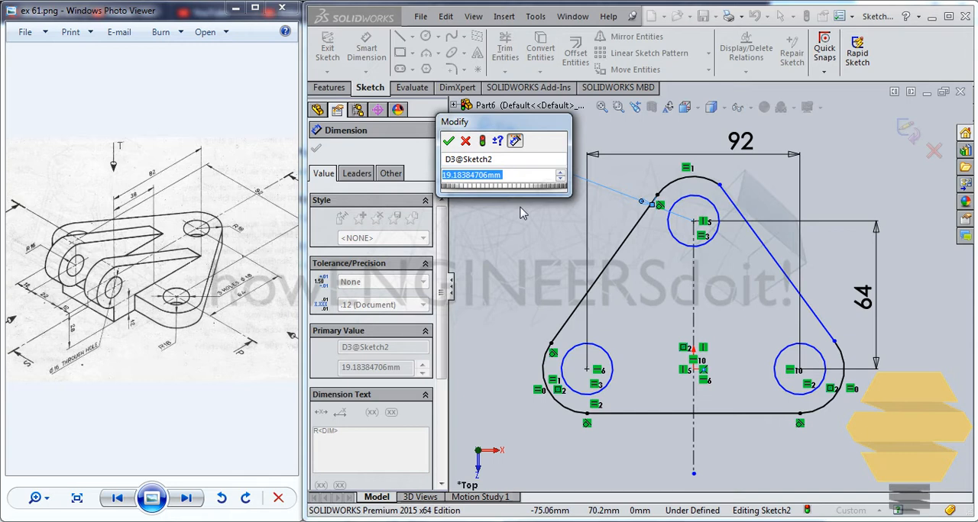
text(36)
click(447, 141)
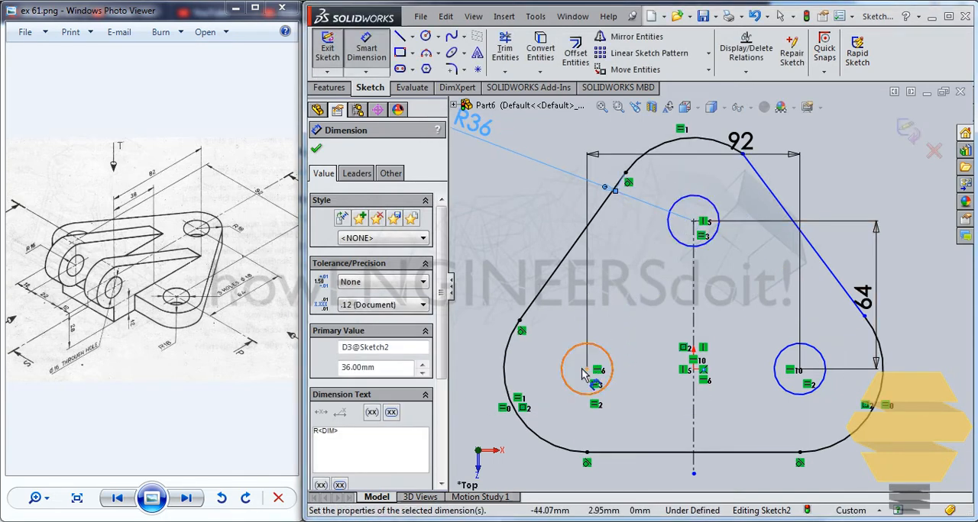
Dimension the upper hole's diameter as 18 mm.
click(682, 233)
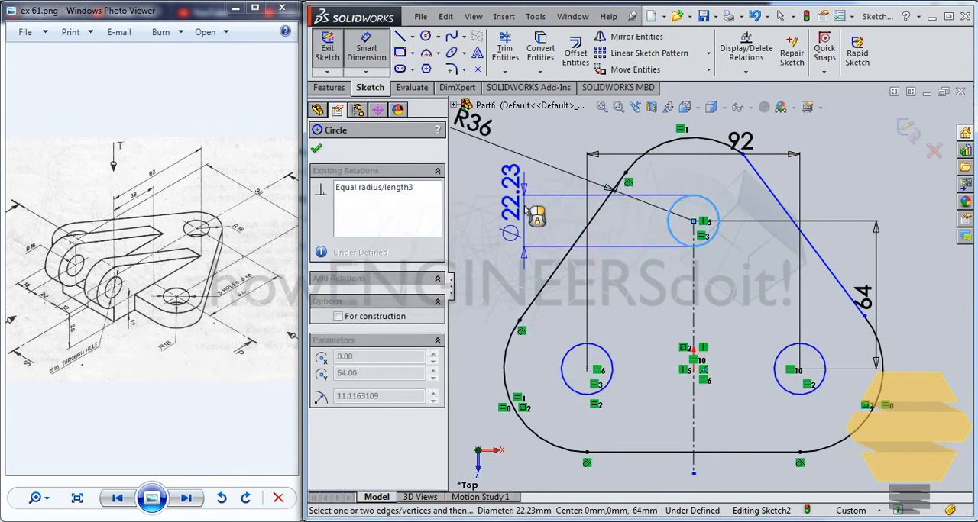
click(530, 200)
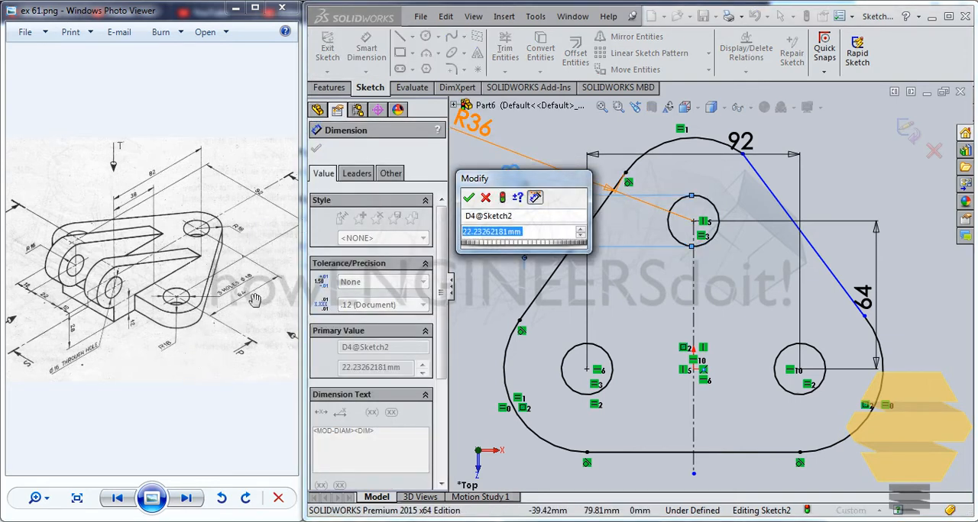
text(22.23)
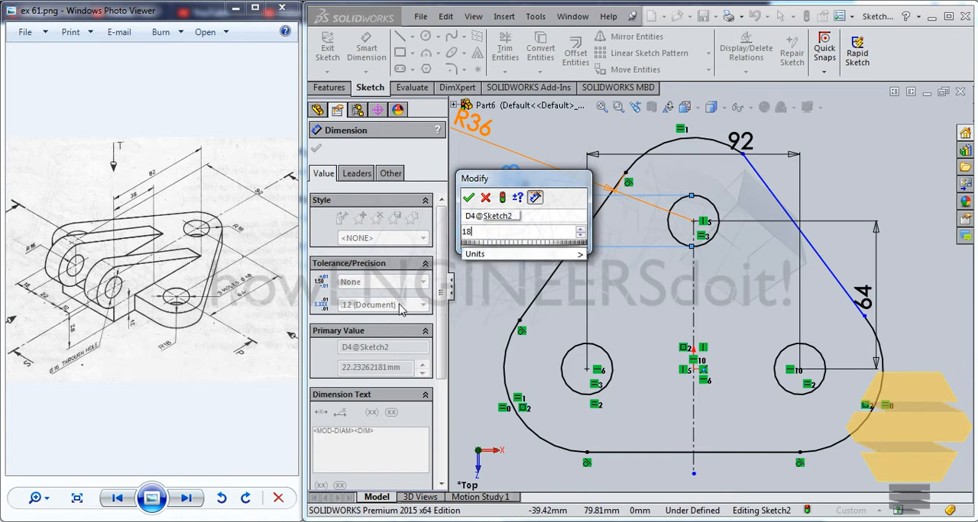
key(Return)
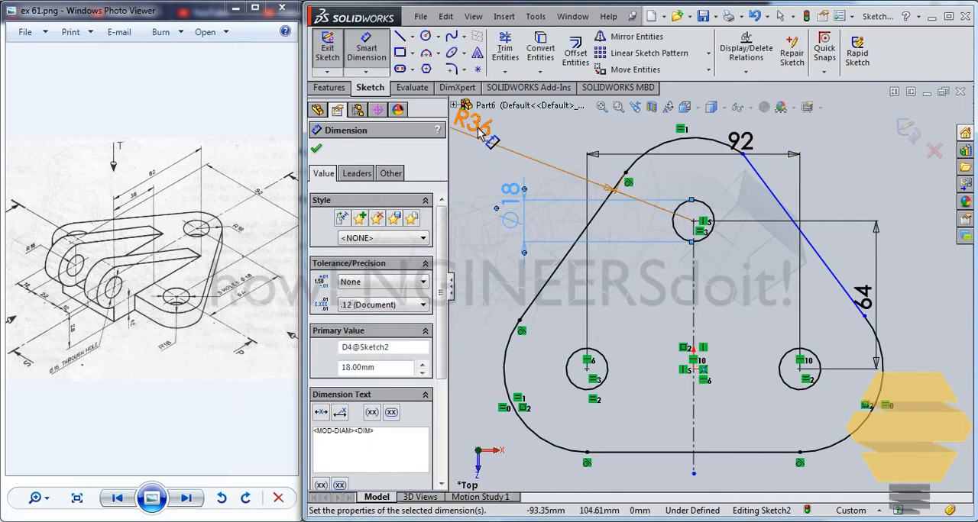
Set the upper outer arc's radius dimension to 18 mm.
click(499, 140)
double_click(499, 140)
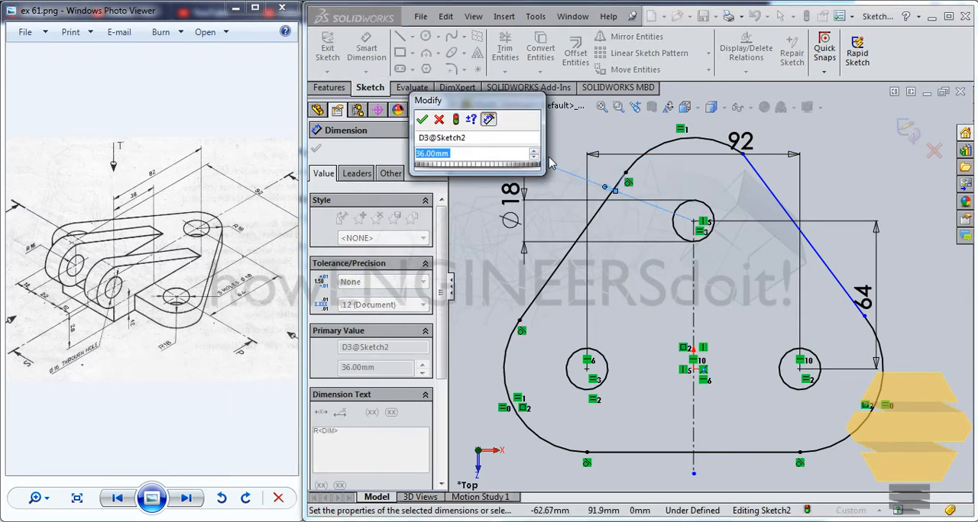
text(18)
key(Return)
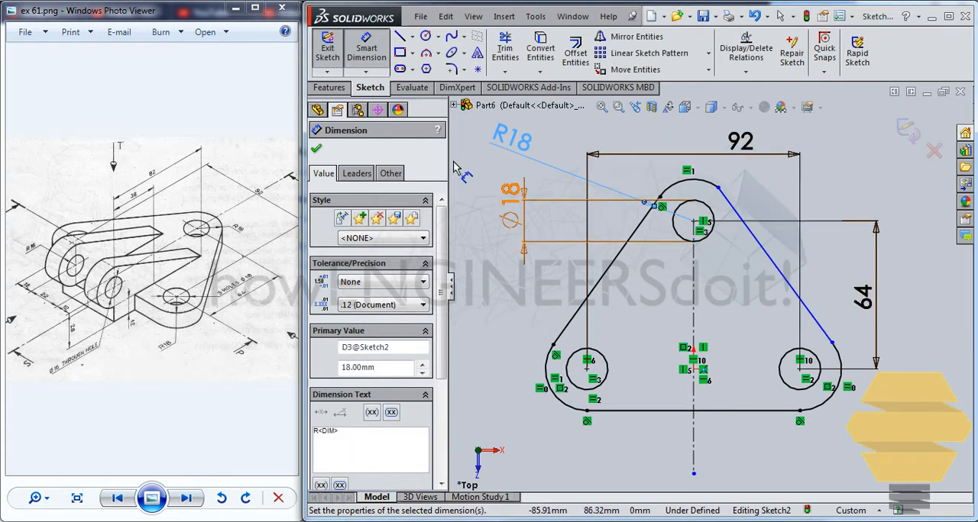
click(318, 150)
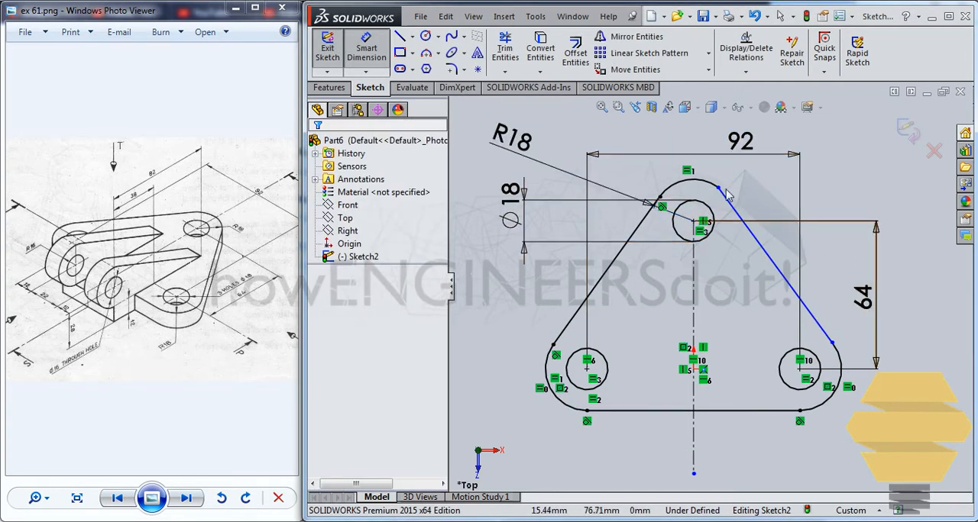
Apply a Tangent relation between the right slanted line and the upper outer arc.
mouse_move(718, 195)
mouse_down()
mouse_move(726, 212)
mouse_move(726, 196)
mouse_up()
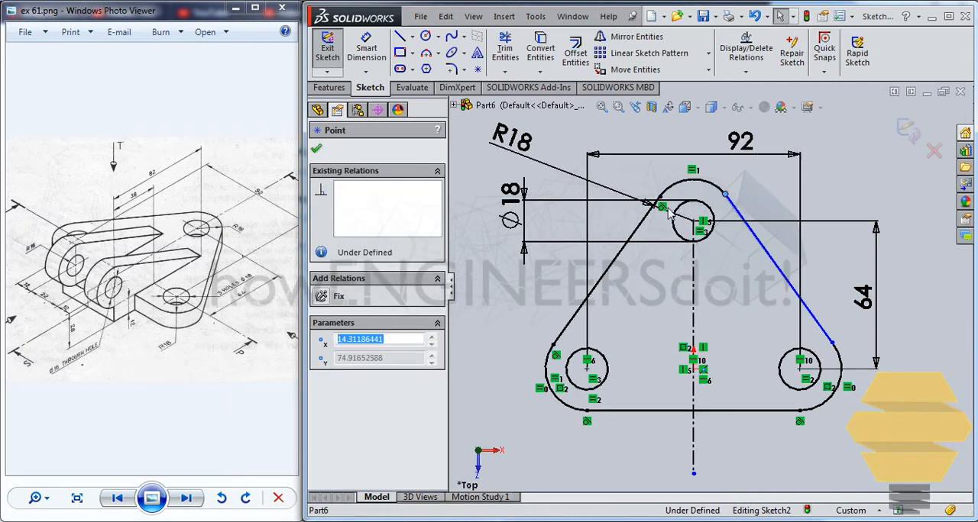
click(745, 187)
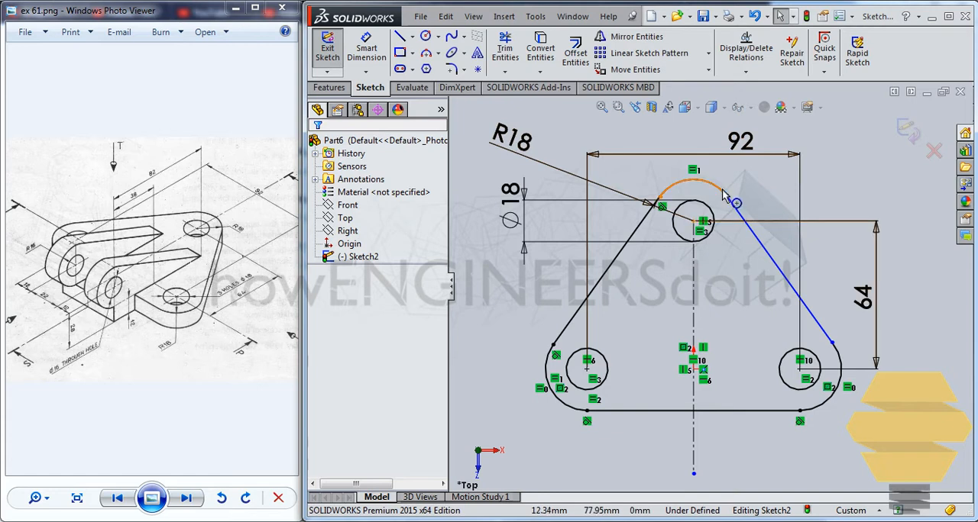
click(733, 212)
ctrl+click(738, 217)
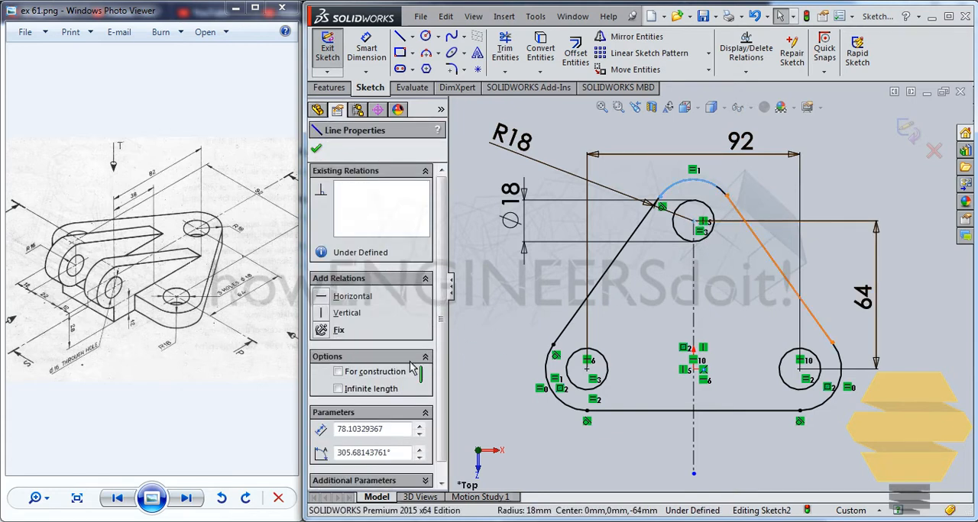
click(321, 380)
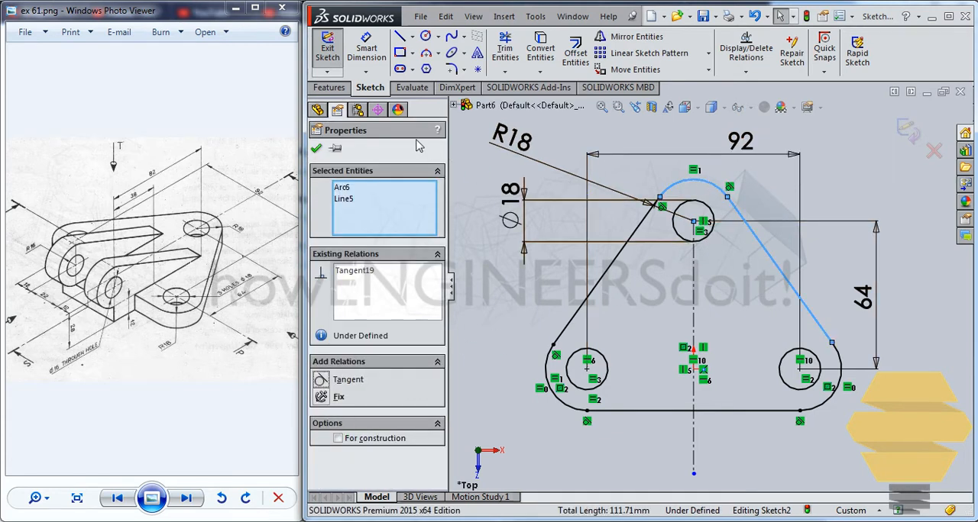
click(316, 150)
Apply a Tangent relation between the right slanted line and the lower right outer arc.
click(819, 278)
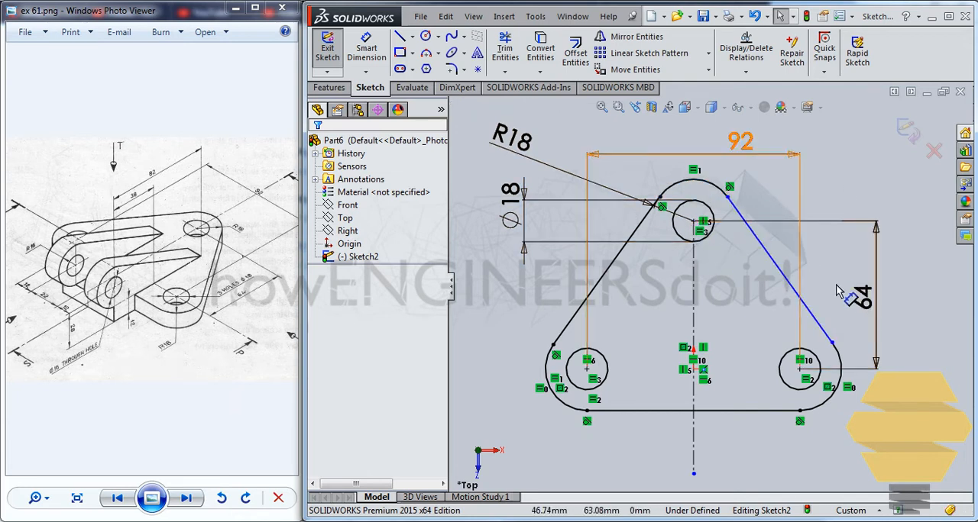
click(830, 340)
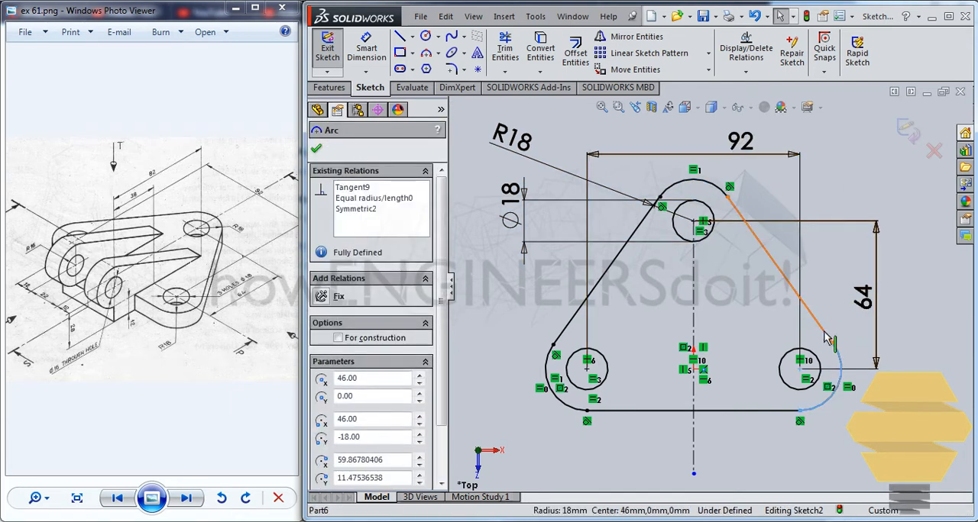
ctrl+click(824, 330)
click(320, 384)
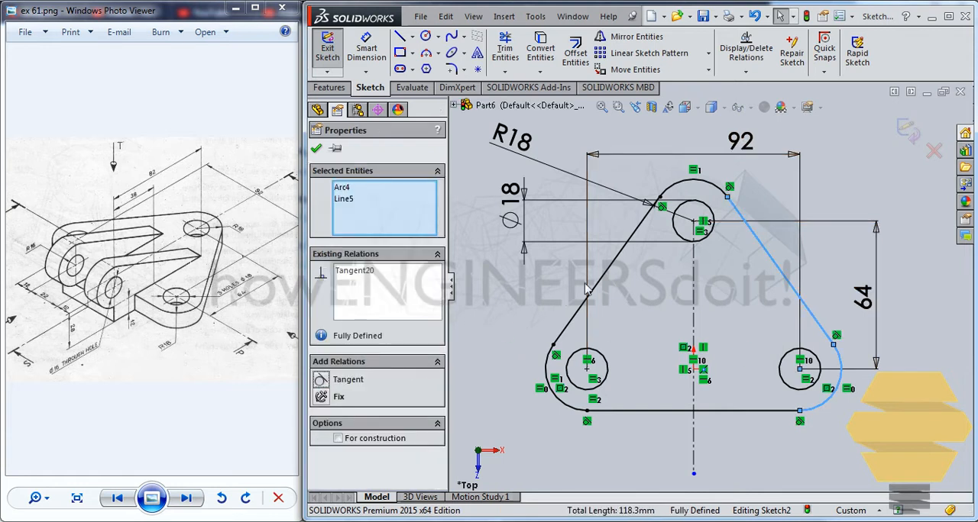
click(315, 148)
click(547, 287)
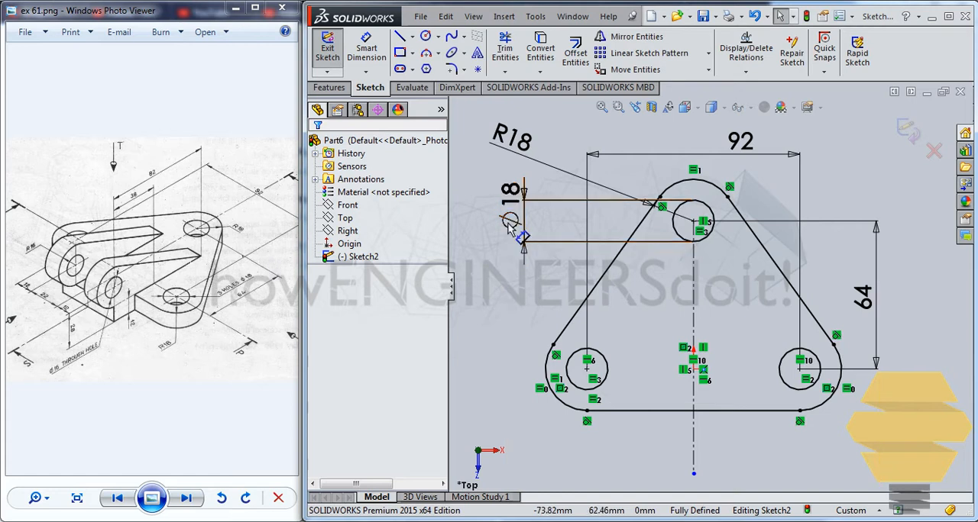
Exit the sketch and extrude the three-hole plate profile as a 12 mm Blind boss.
click(908, 131)
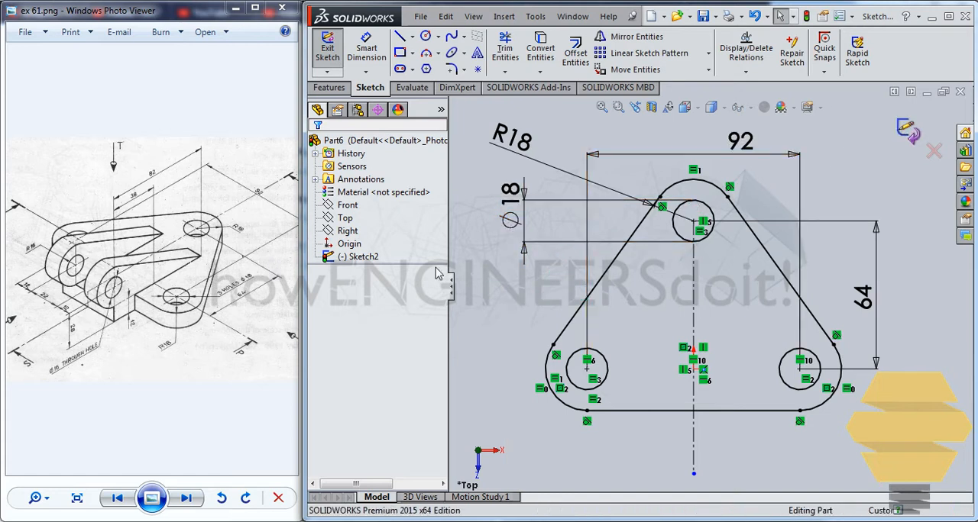
click(329, 87)
click(334, 54)
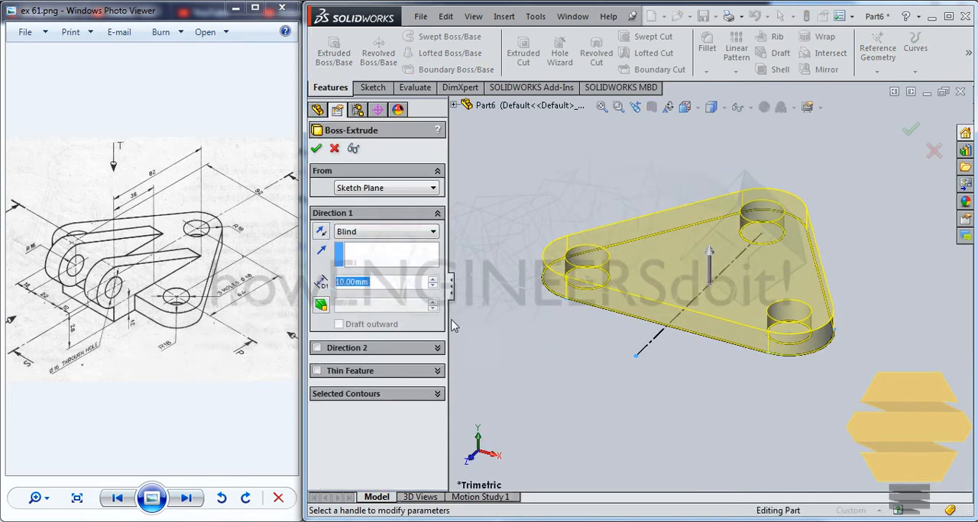
text(12)
key(Return)
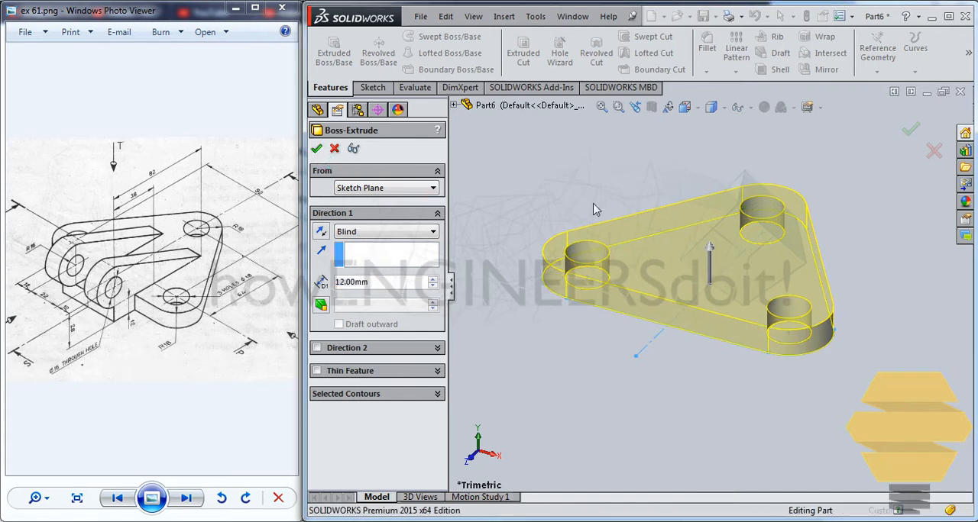
click(316, 149)
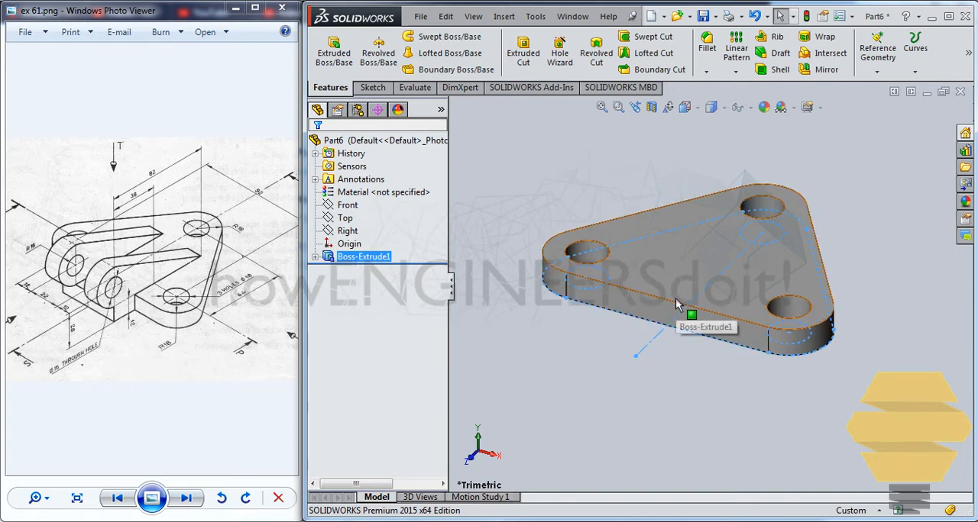
Start a sketch on the plate's underside and draw a corner rectangle about 56 by 14 mm outward from the straight edge between the two-hole corners.
middle_drag(676, 309, 671, 239)
click(670, 233)
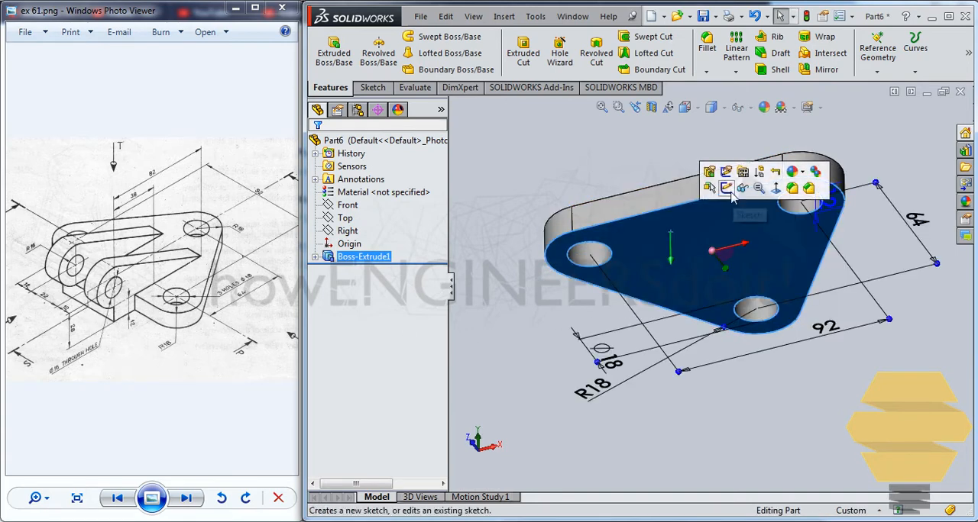
click(733, 191)
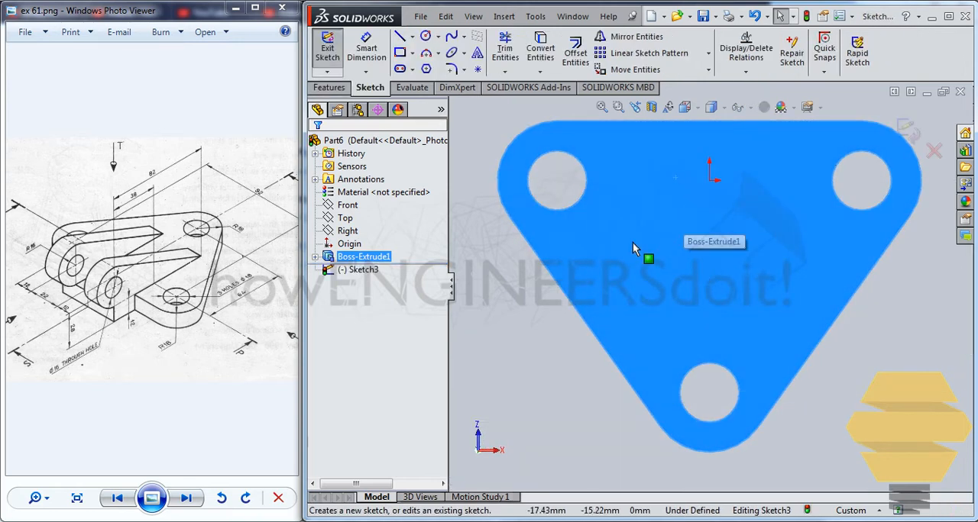
key(ctrl+8)
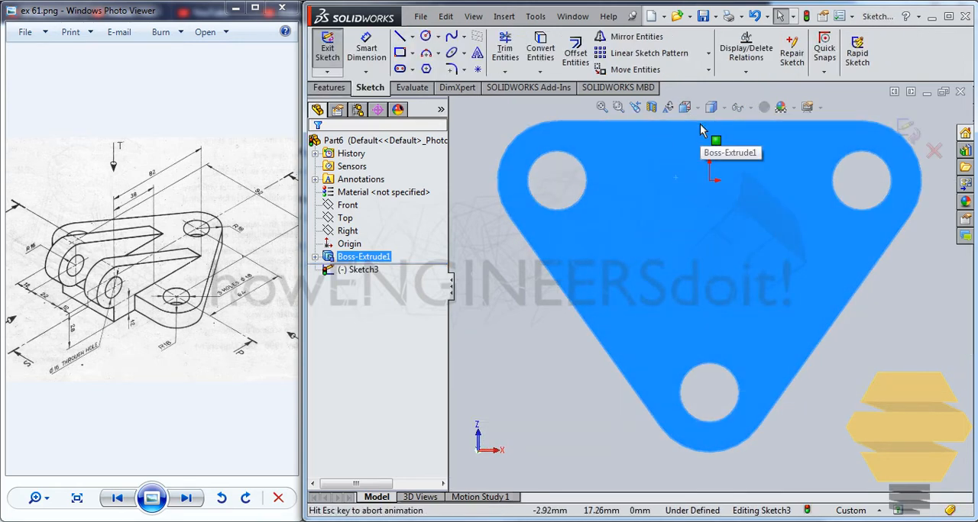
key(f)
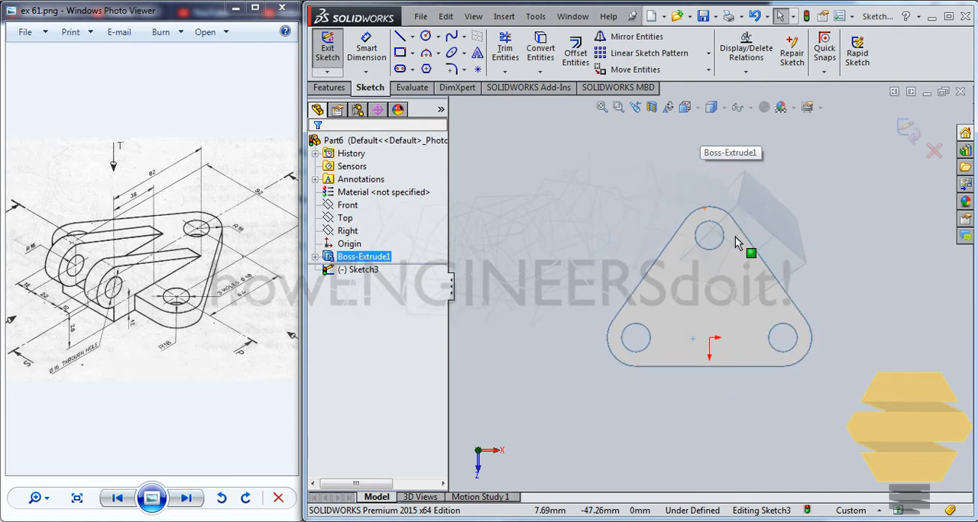
click(663, 367)
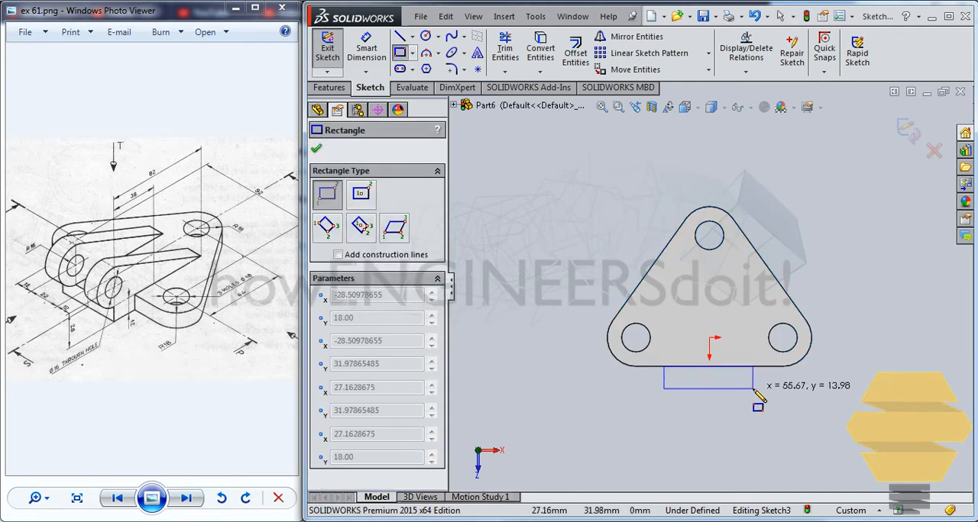
click(753, 389)
key(Escape)
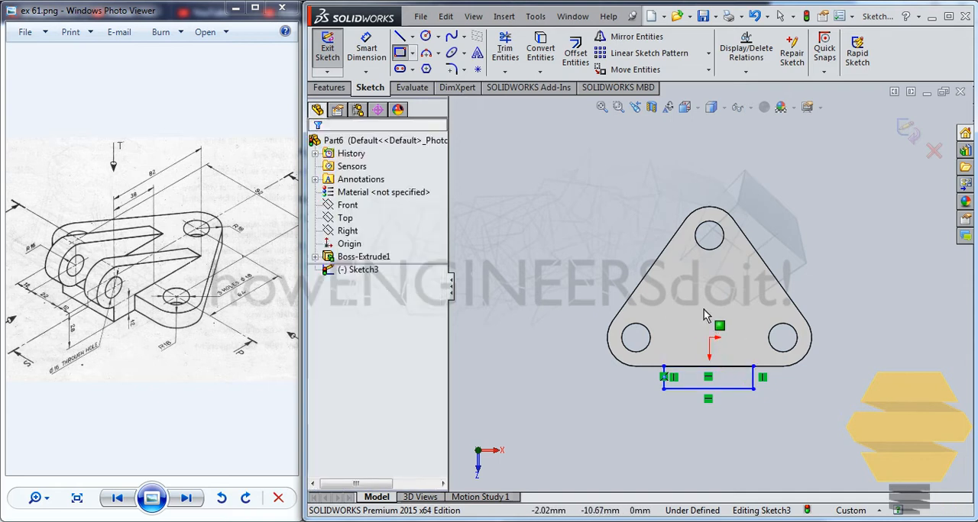
Draw a vertical centerline from the origin up through the single hole and beyond the plate.
click(411, 37)
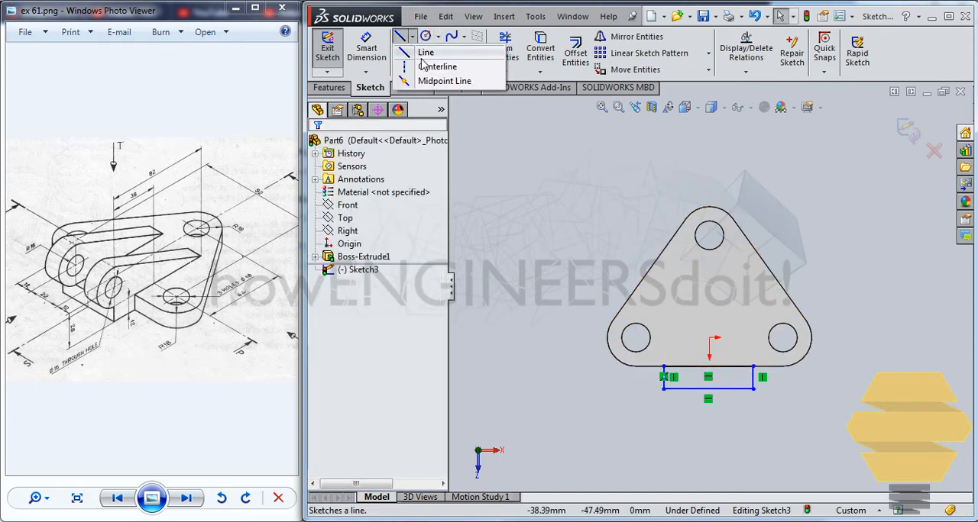
click(421, 57)
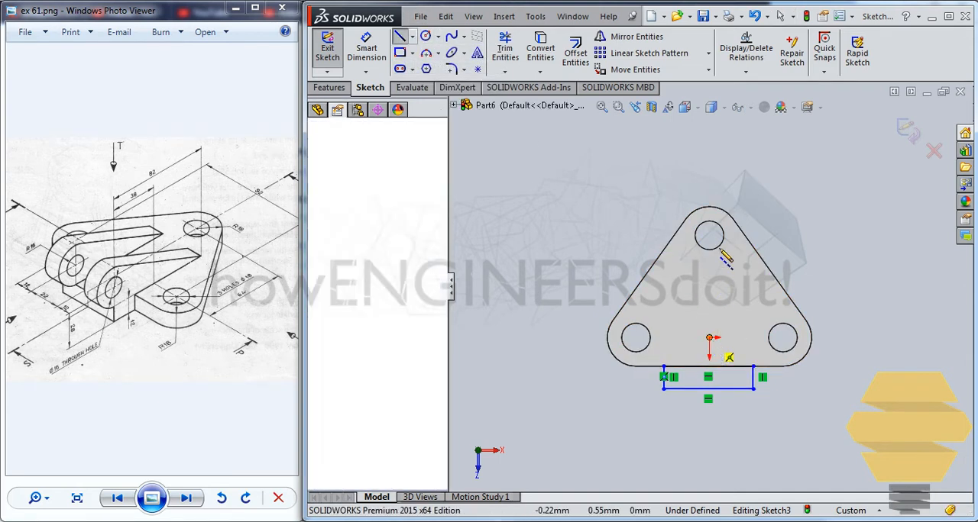
click(709, 338)
click(709, 165)
key(Escape)
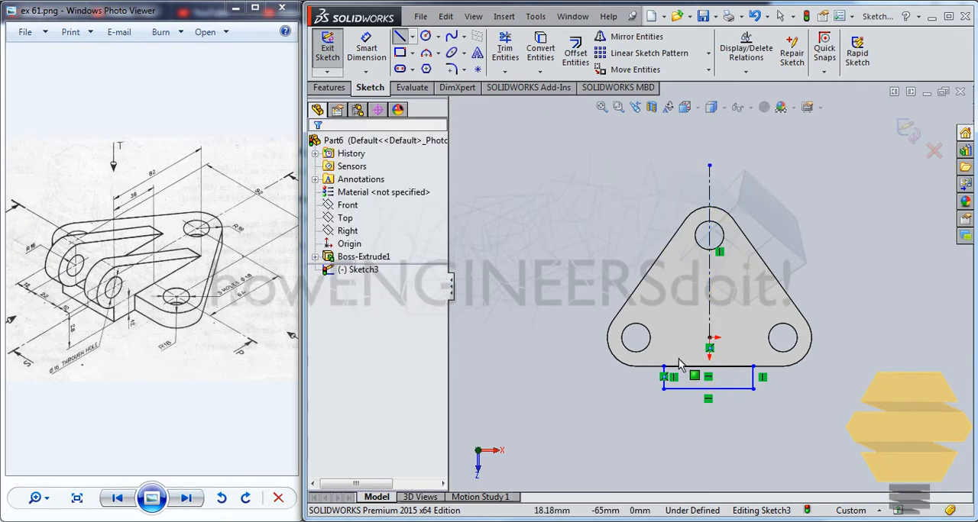
Apply a Symmetric relation to the rectangle's two vertical sides about the centerline.
click(663, 367)
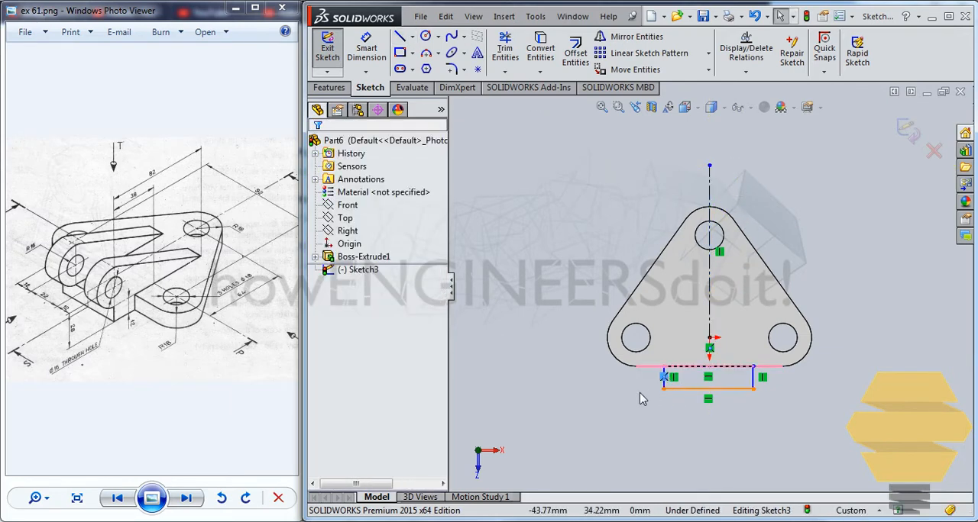
scroll(660, 381, down, 3)
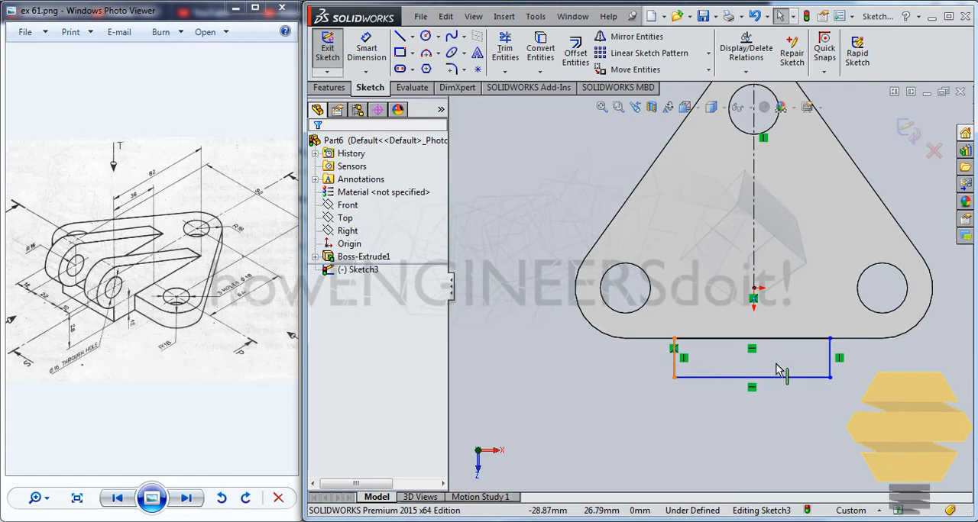
click(832, 355)
ctrl+click(754, 253)
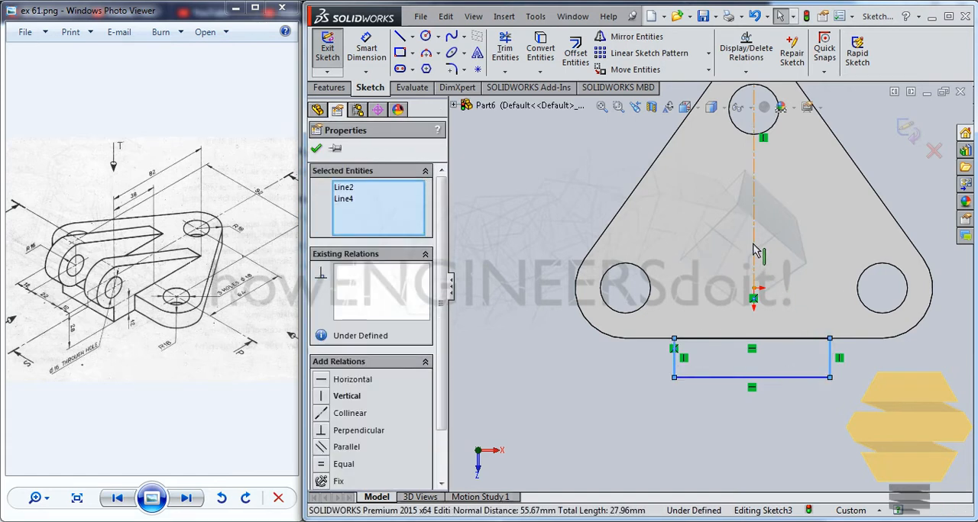
ctrl+click(753, 244)
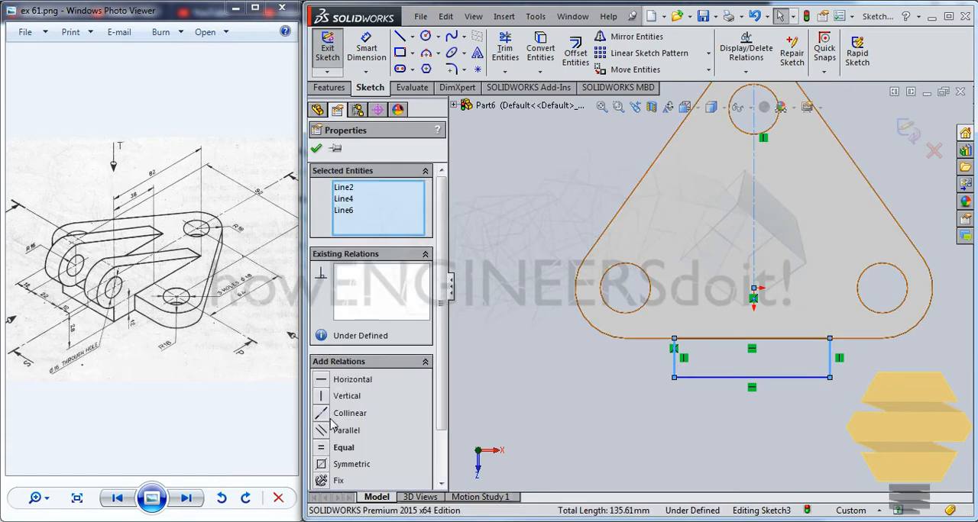
click(330, 465)
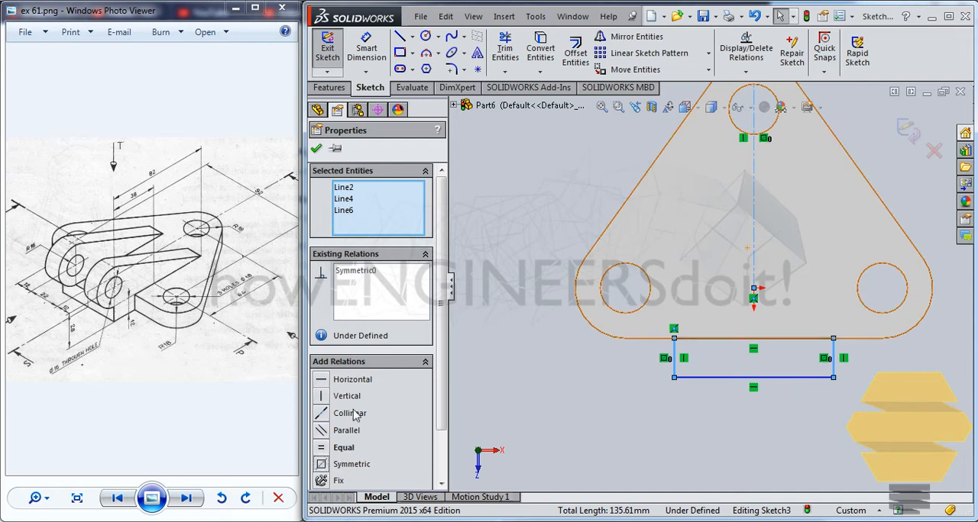
click(316, 149)
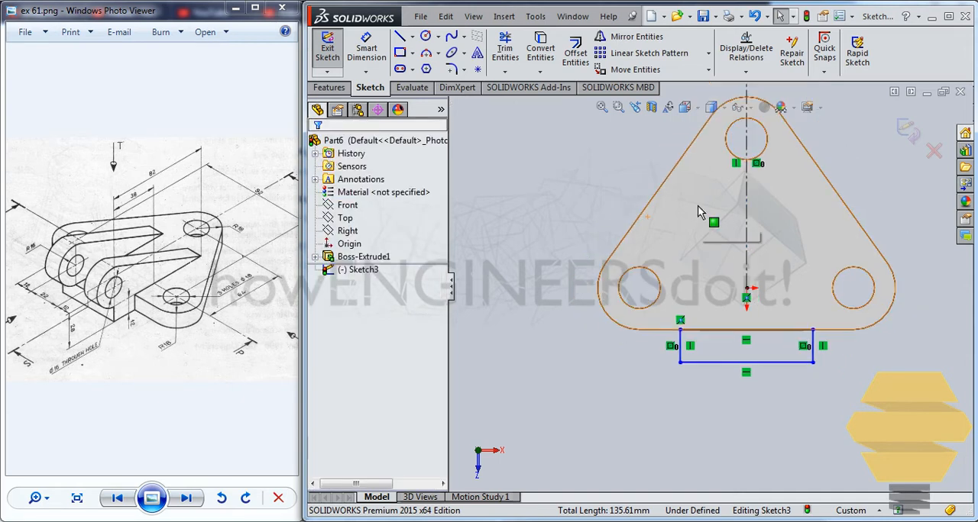
Dimension the rectangle's width along its outer edge and set it to 46 mm.
scroll(697, 206, up, 2)
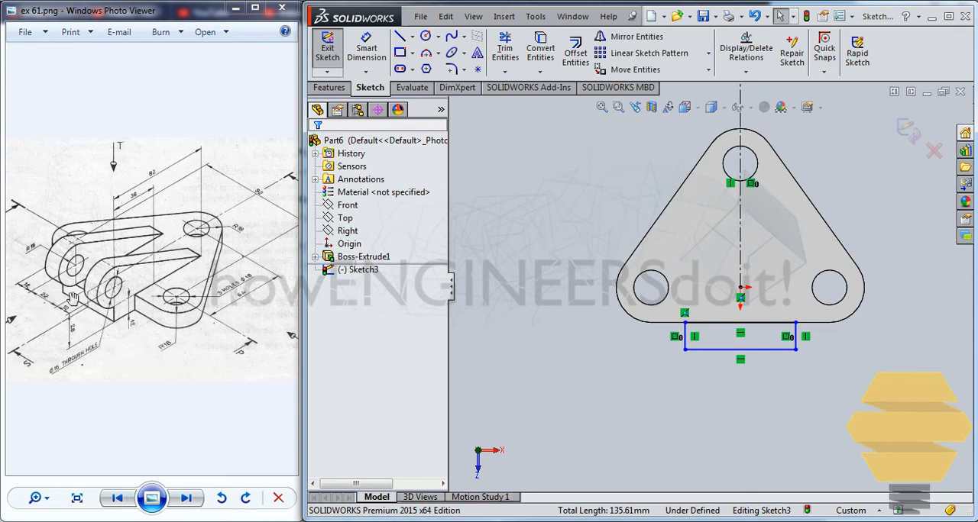
click(366, 50)
click(762, 351)
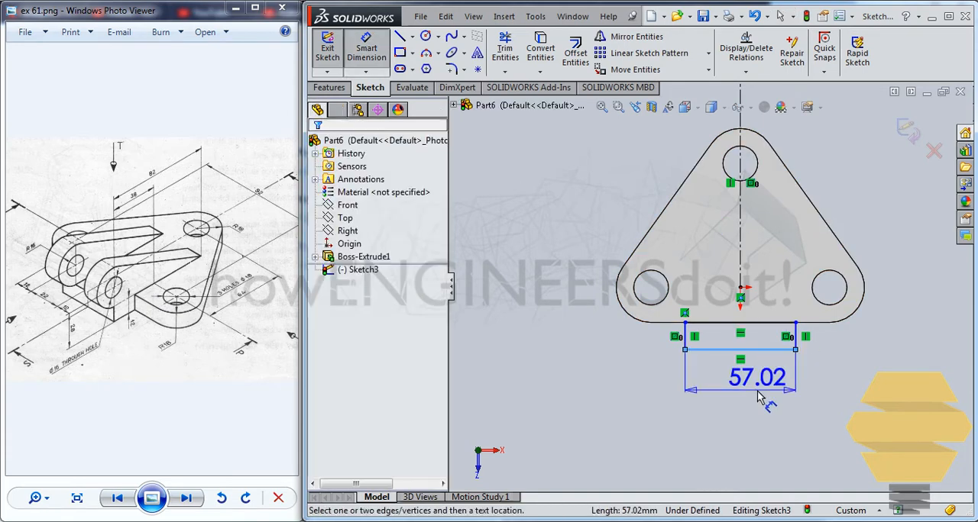
click(772, 398)
text(46)
key(Return)
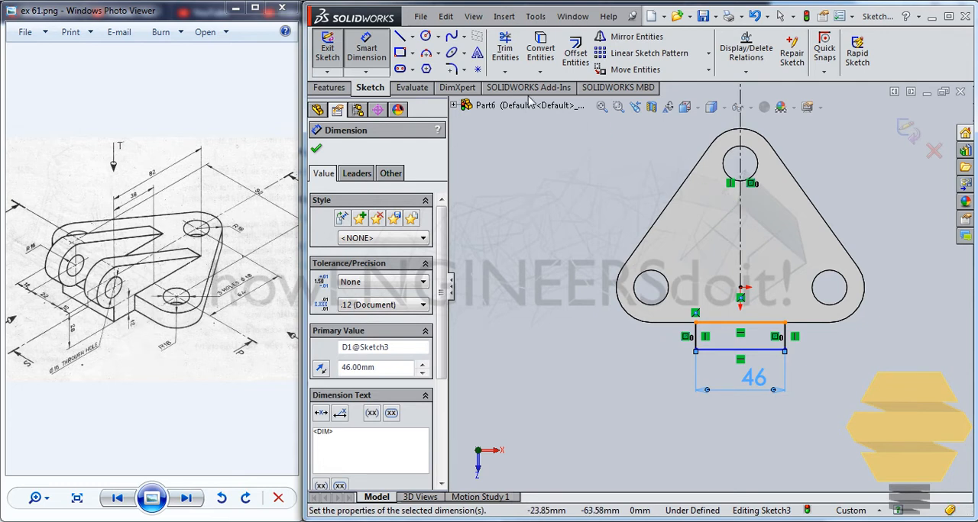
Dimension the distance from the lower right hole's centre to the rectangle's outer edge as 38 mm.
click(378, 46)
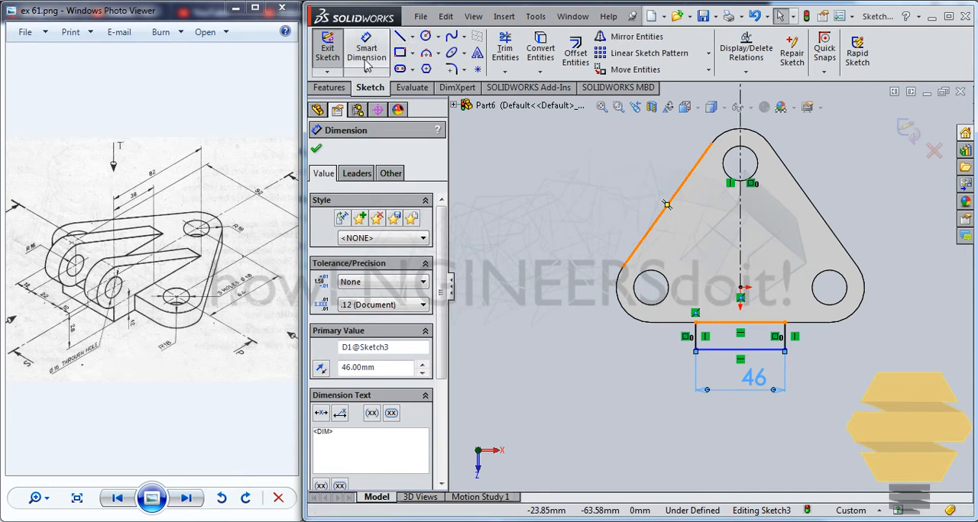
click(366, 65)
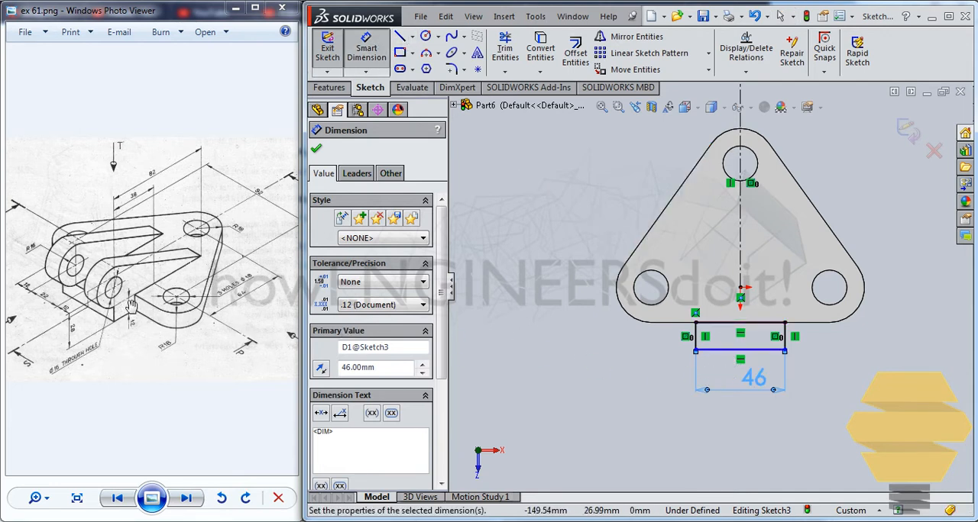
click(760, 351)
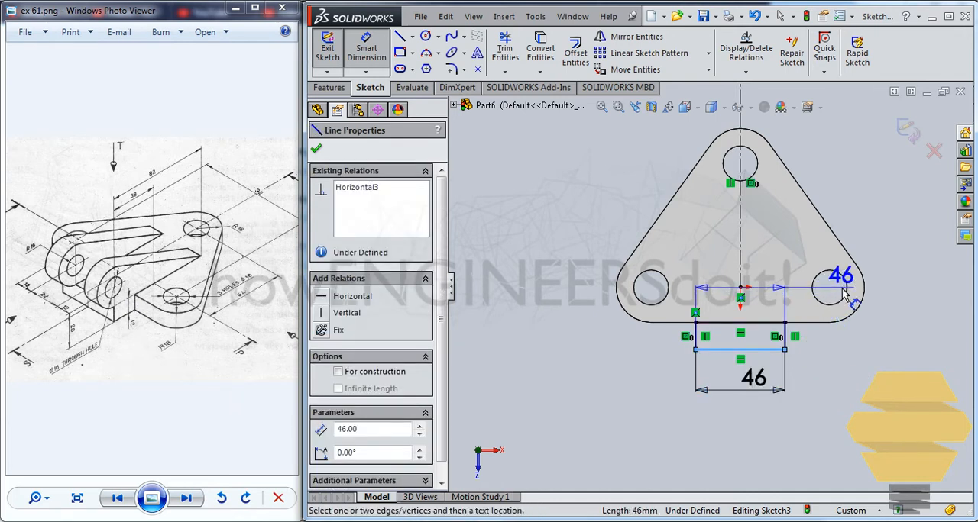
click(848, 297)
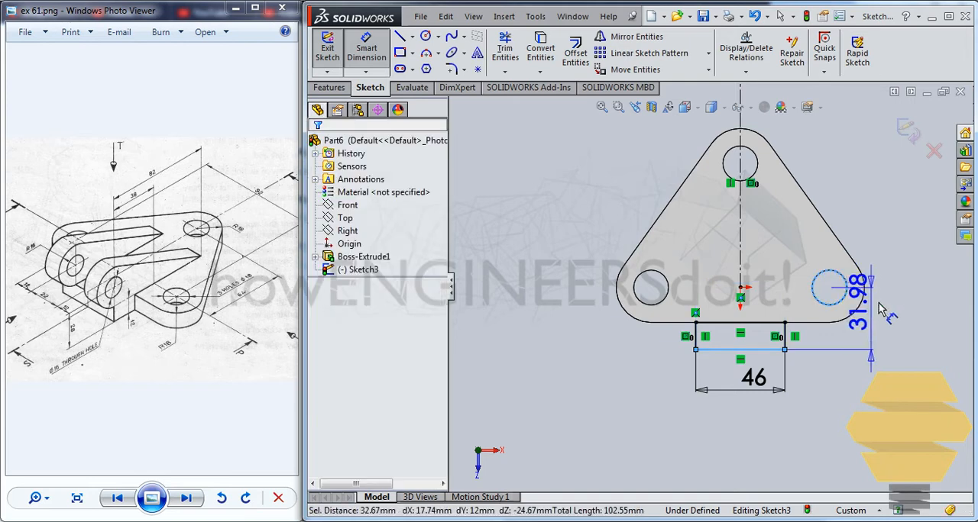
click(920, 309)
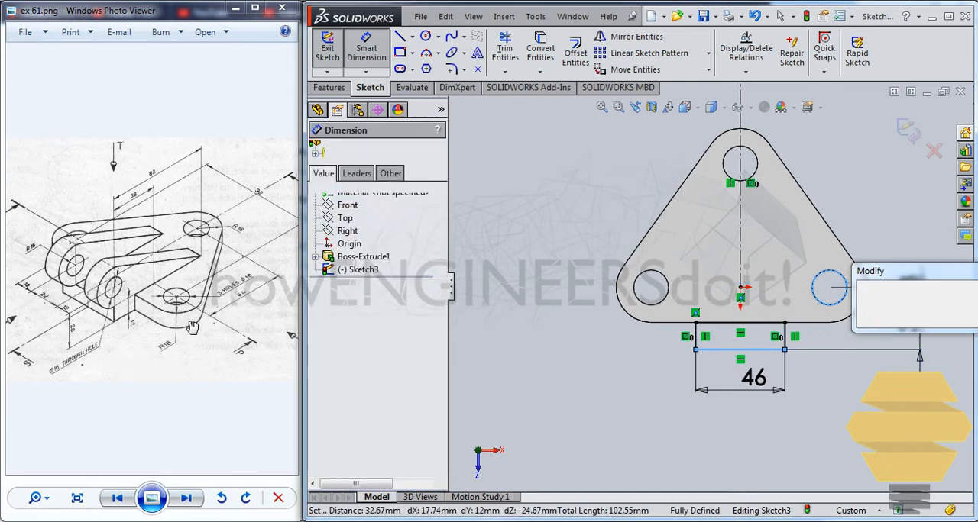
text(30)
key(Return)
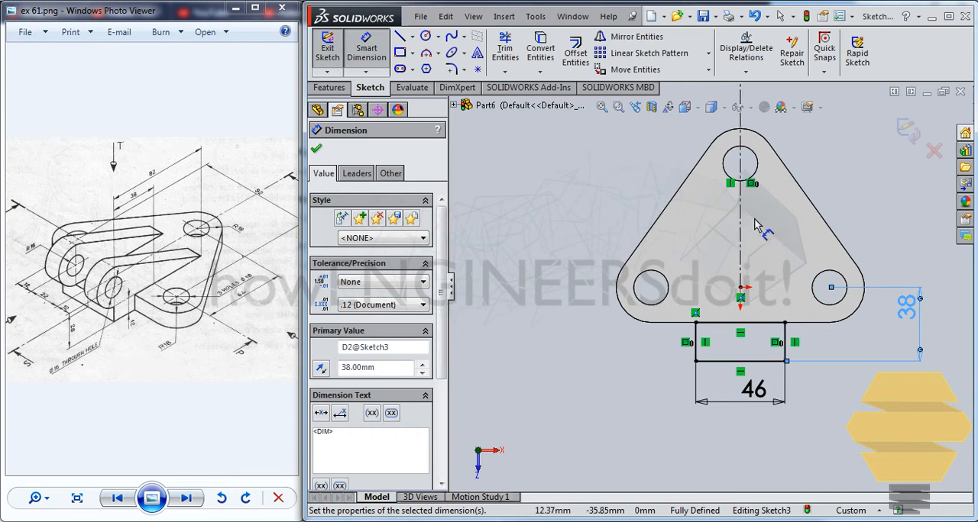
Exit the sketch and extrude the rectangle as a 12 mm Blind boss, reversed to run alongside the plate's thickness.
click(907, 137)
click(332, 88)
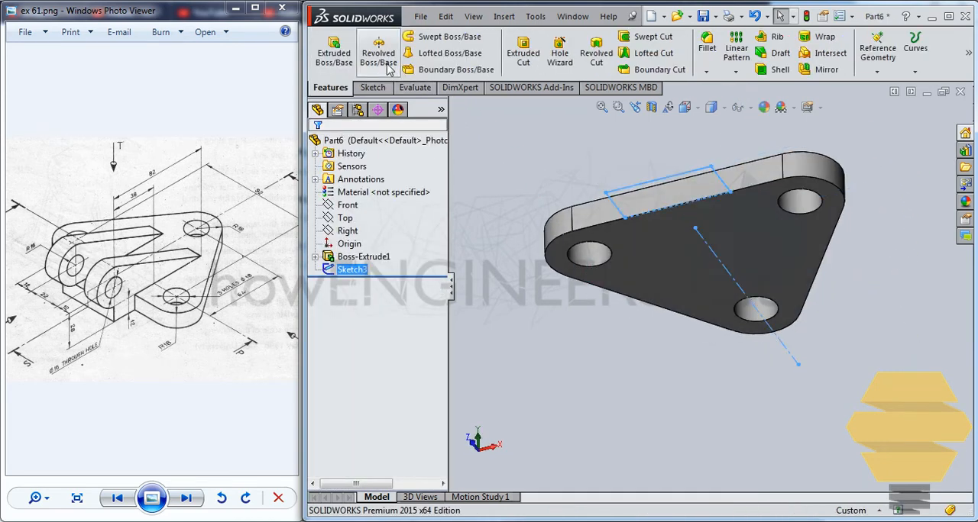
click(343, 67)
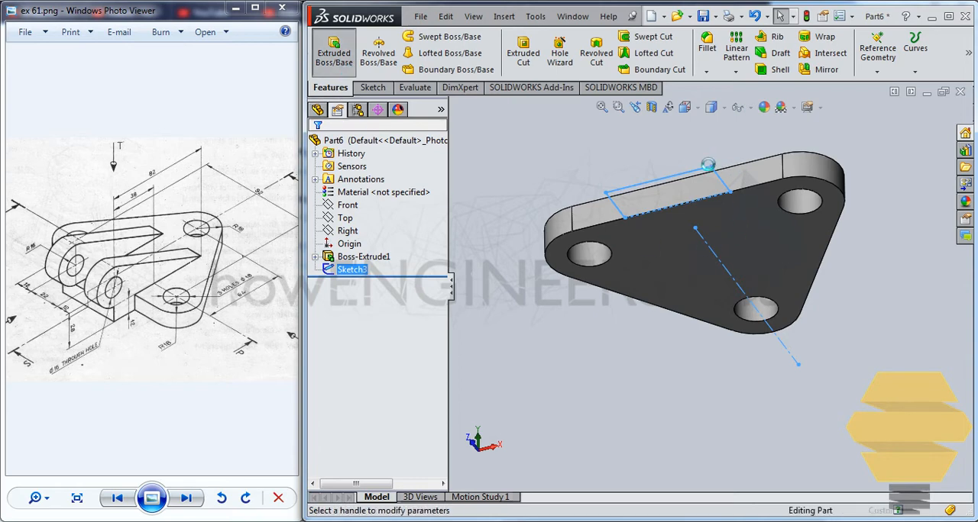
middle_drag(736, 228, 633, 283)
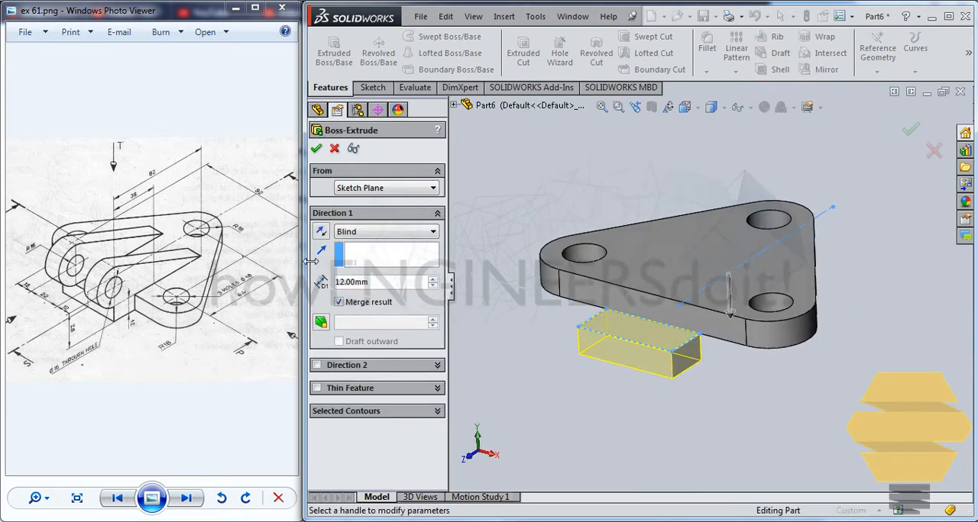
click(320, 234)
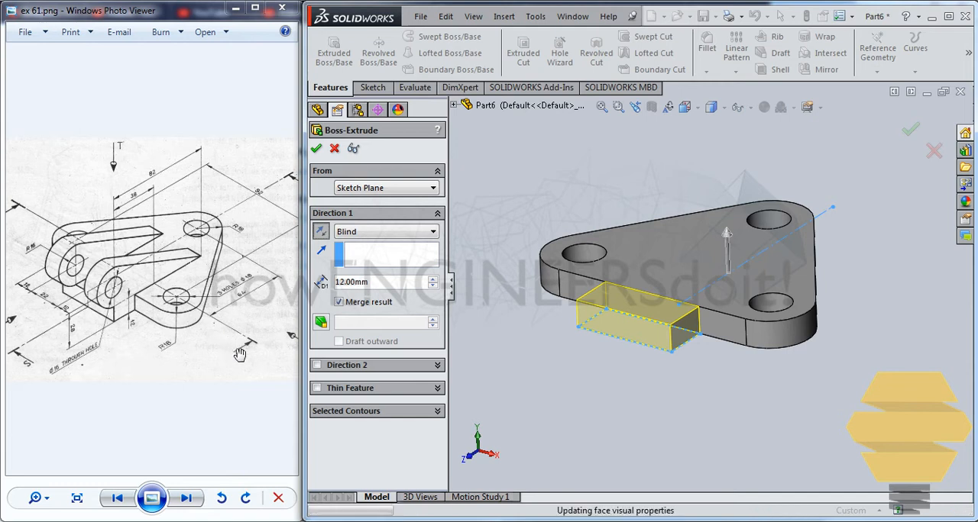
click(315, 149)
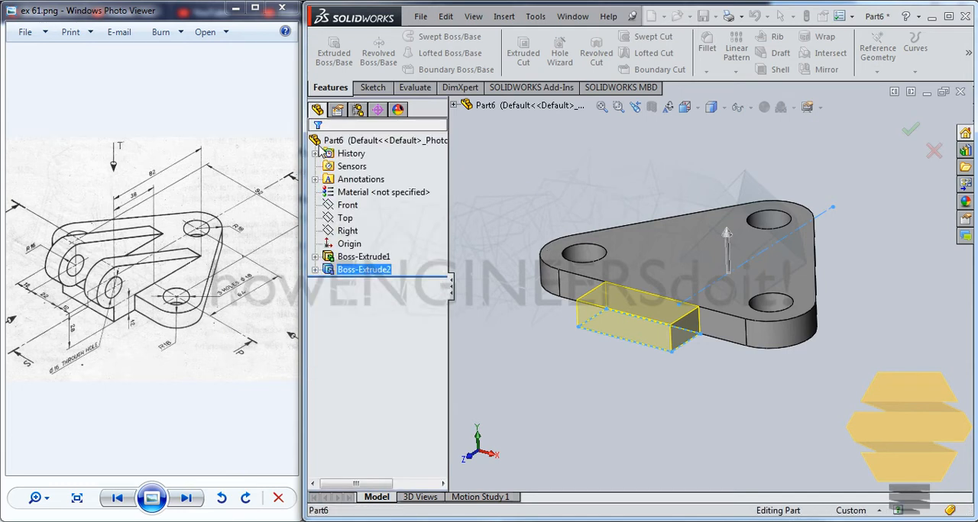
Start a sketch on the tab's side face and draw two concentric circles above its outer end, with radii of about 6.4 mm and 14.2 mm.
middle_drag(771, 243, 771, 186)
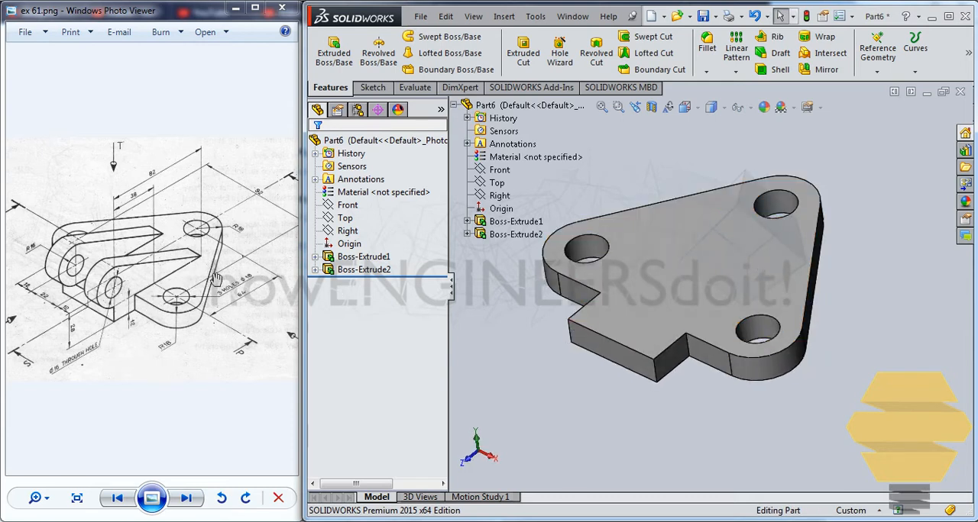
click(682, 363)
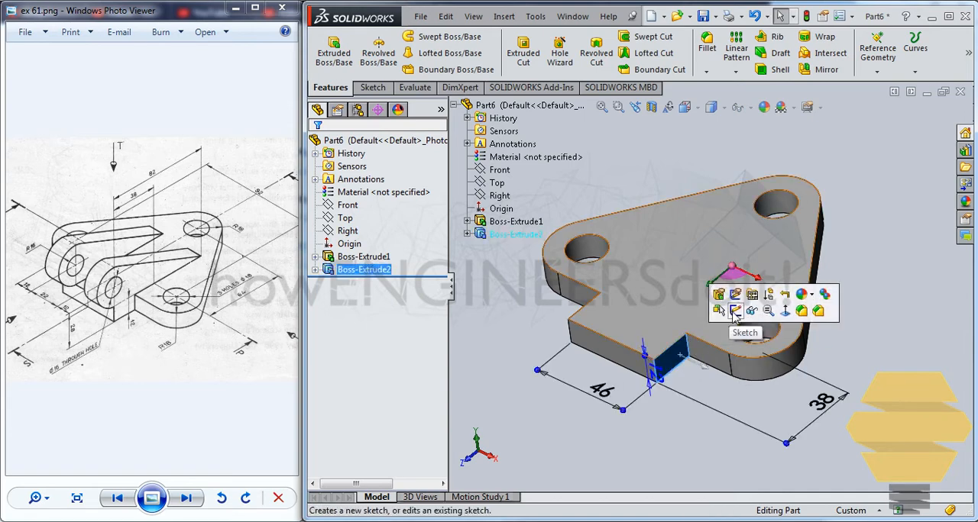
click(688, 306)
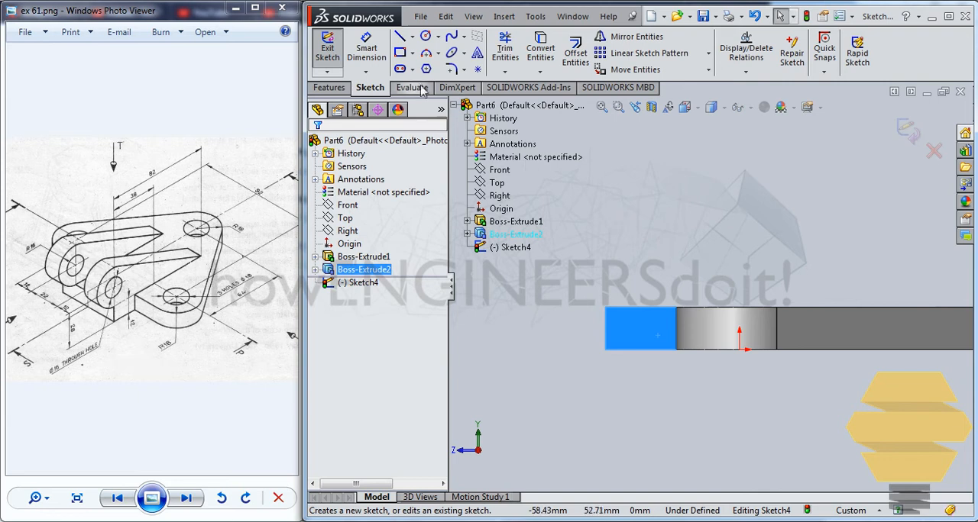
click(425, 37)
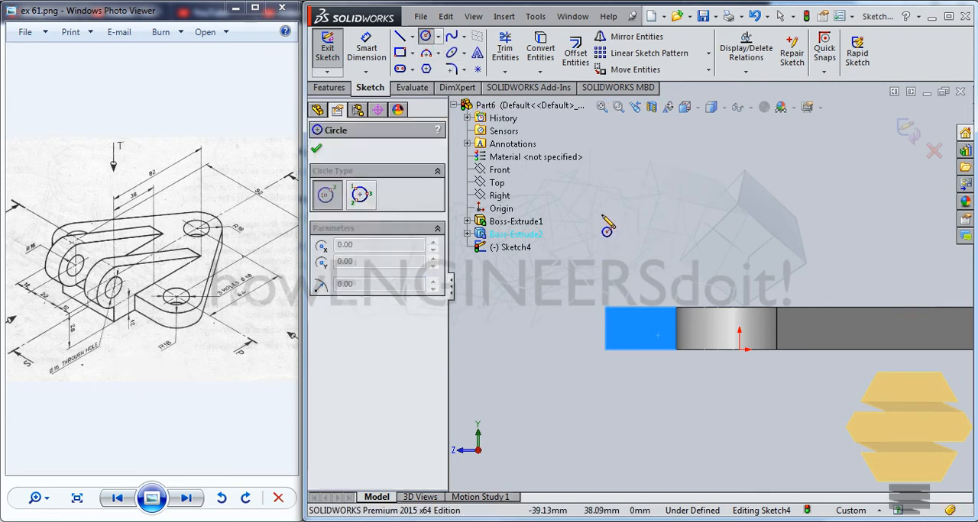
click(607, 210)
click(629, 210)
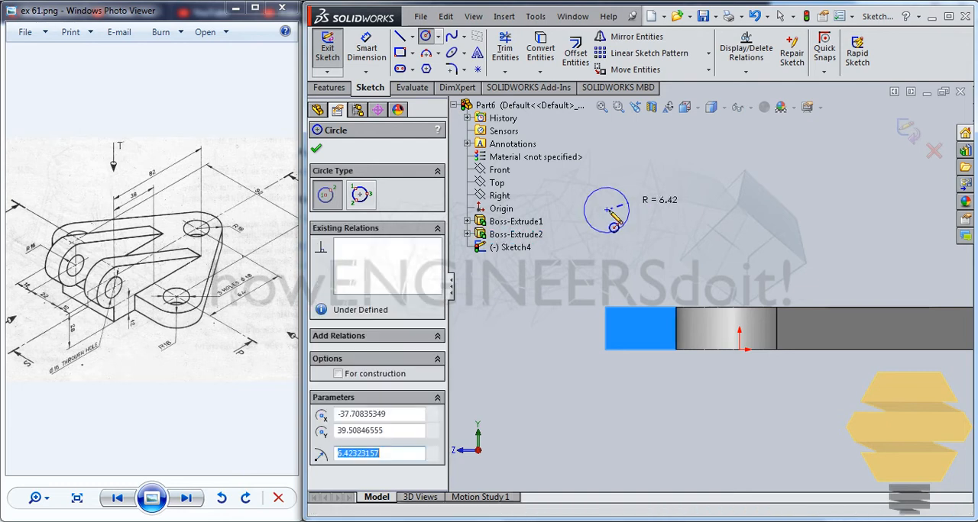
click(607, 209)
click(653, 194)
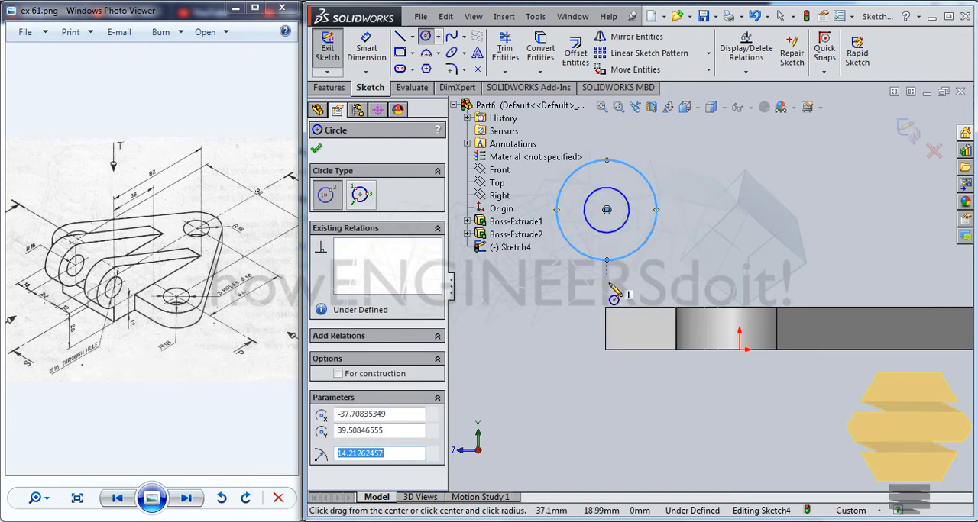
Add a Vertical relation between the circles' centre and the tab's upper outer corner.
key(Escape)
click(607, 210)
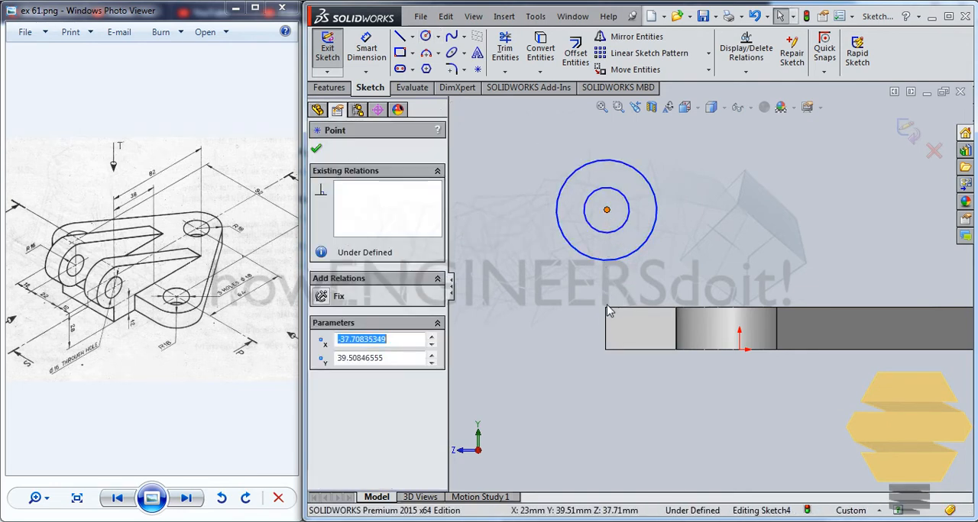
ctrl+click(604, 307)
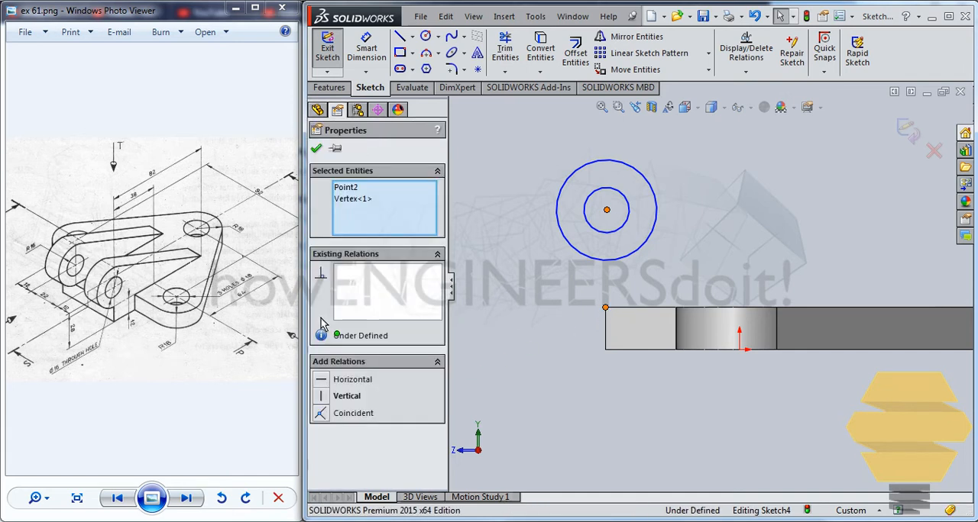
click(323, 397)
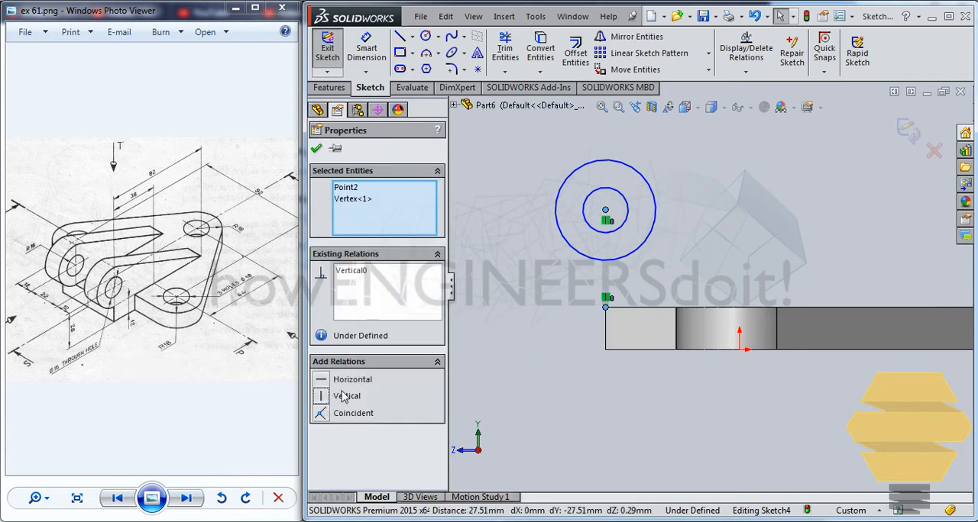
click(318, 149)
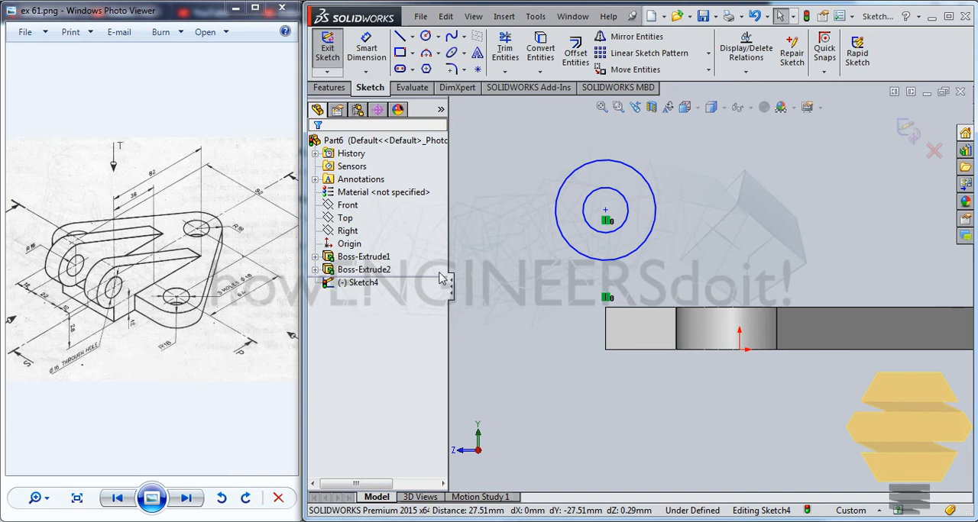
Make the outer circle coincident with the tab's upper outer corner.
click(605, 308)
ctrl+click(607, 260)
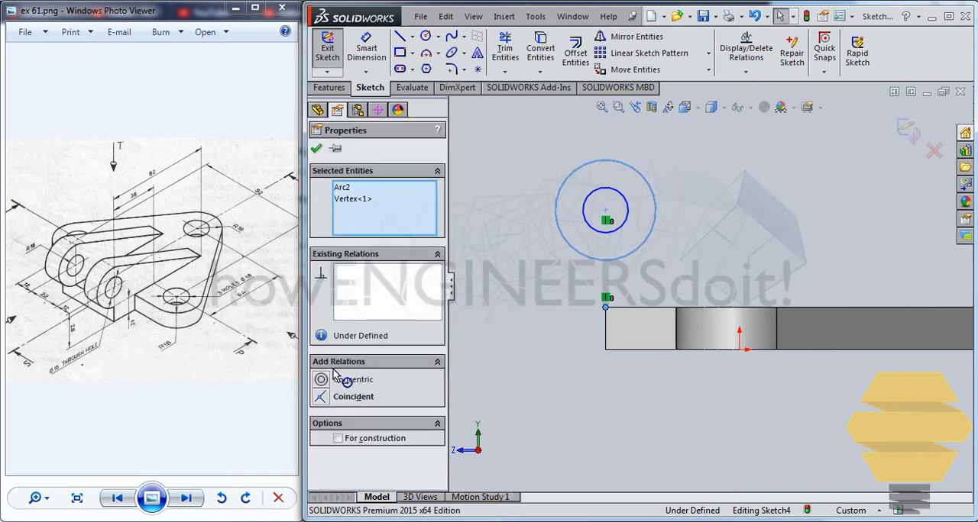
click(322, 397)
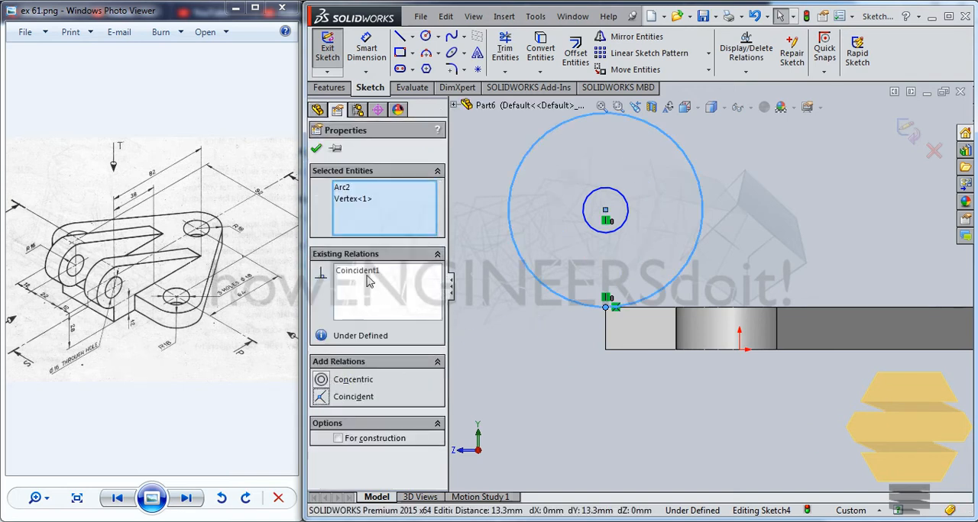
click(318, 150)
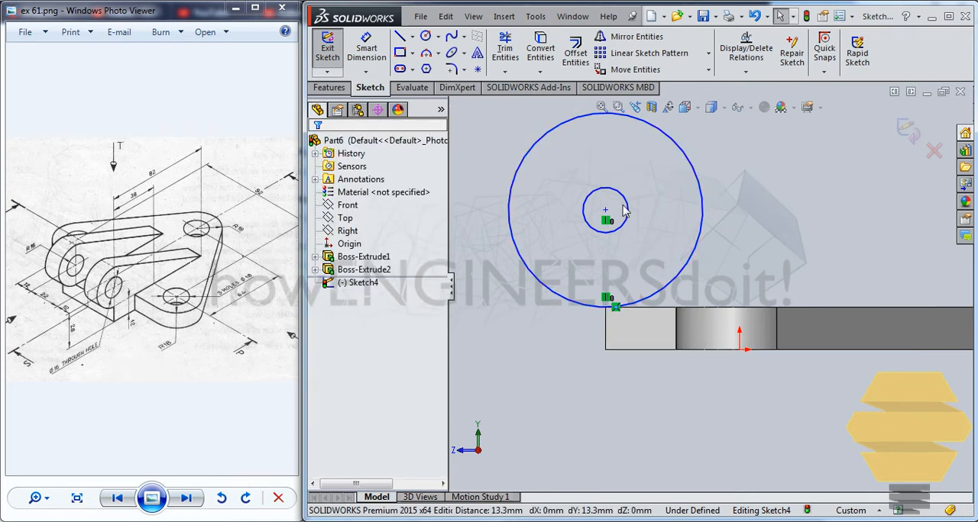
Dimension the two concentric circles, setting the outer diameter to 32 mm and the inner diameter to 16 mm.
scroll(624, 213, up, 2)
click(367, 54)
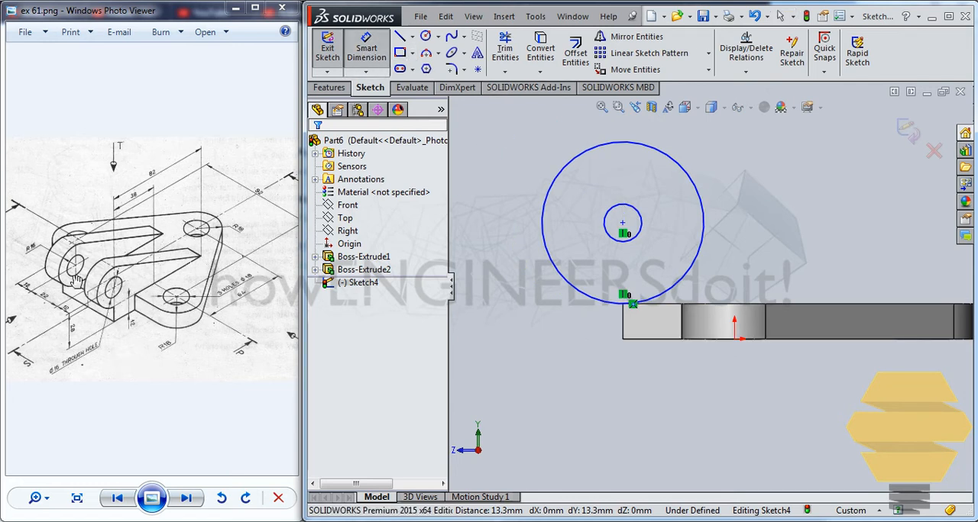
click(557, 176)
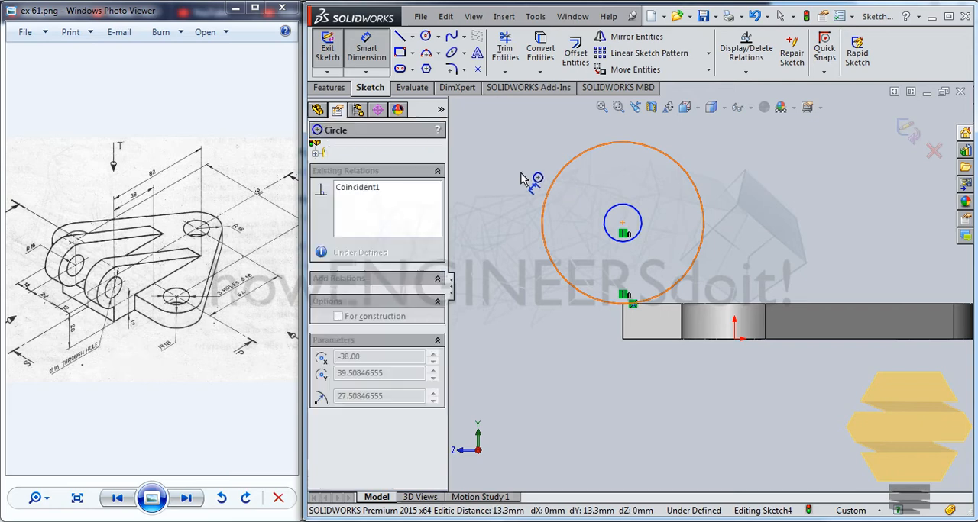
click(544, 187)
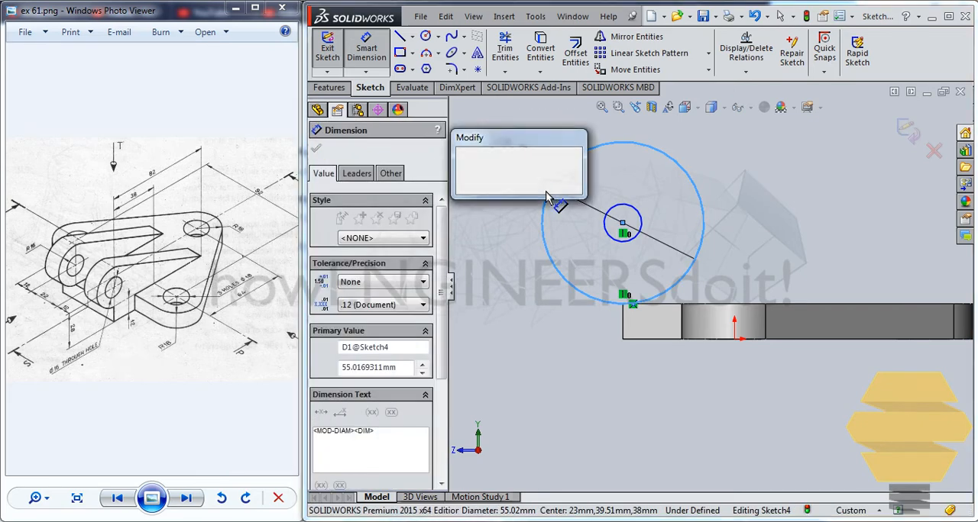
text(32)
key(Return)
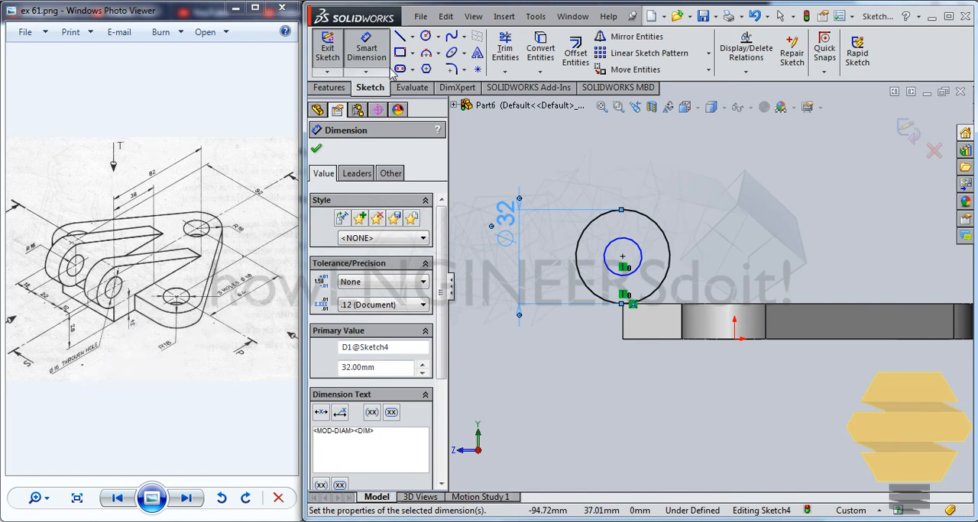
click(619, 239)
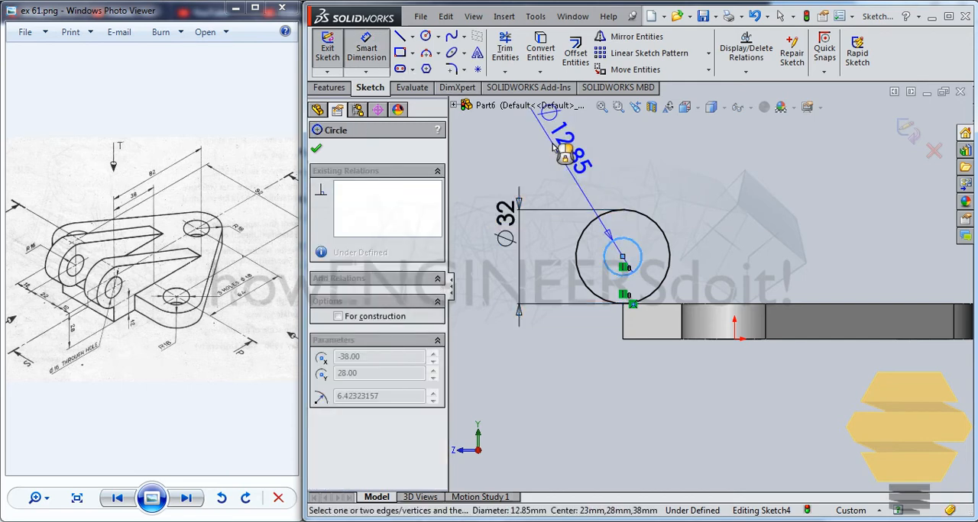
click(563, 153)
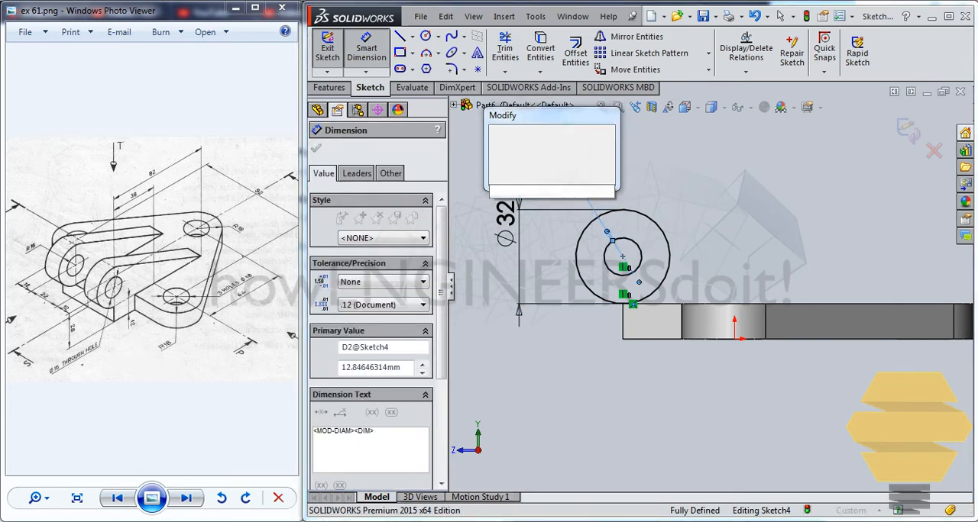
text(16)
key(Return)
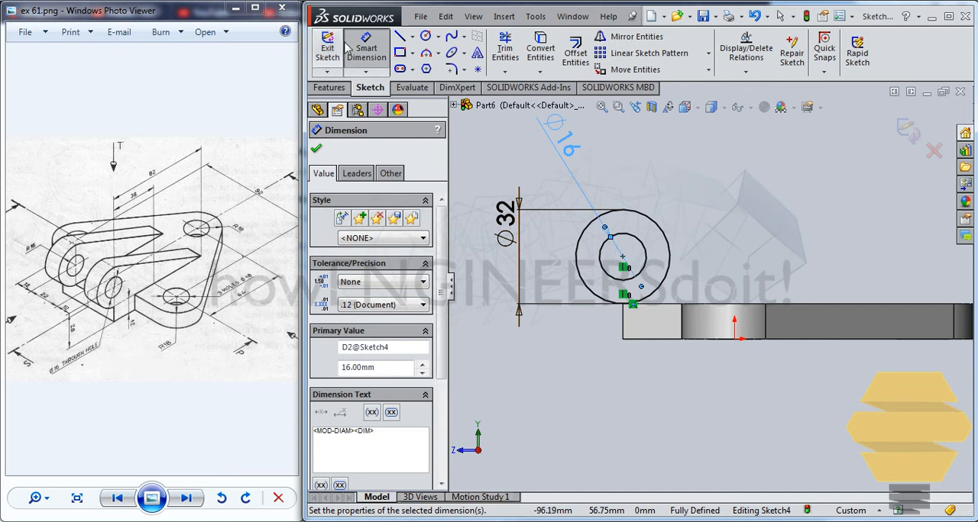
Sketch a line about 112 mm long sloping from above the circles down to the plate and make it tangent to the outer circle.
click(398, 36)
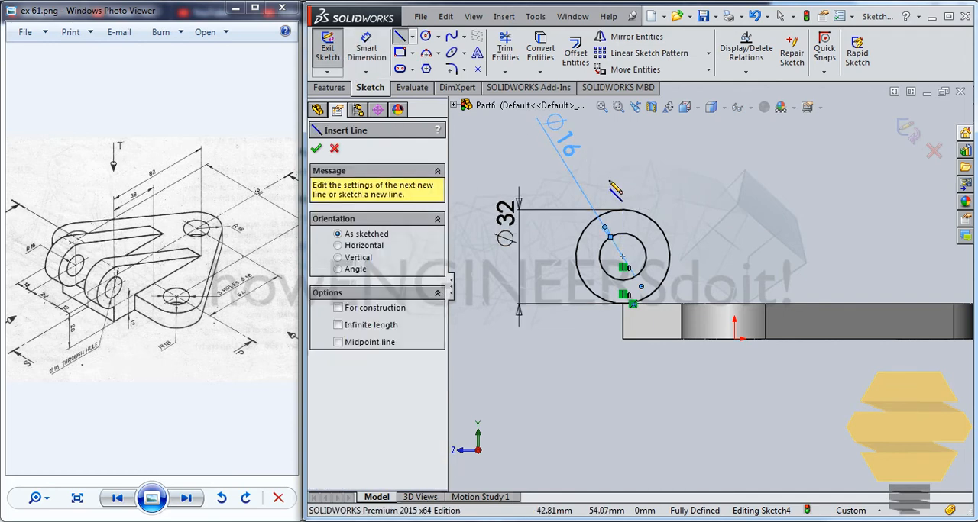
mouse_move(609, 181)
mouse_down()
mouse_move(917, 265)
mouse_move(909, 313)
mouse_up()
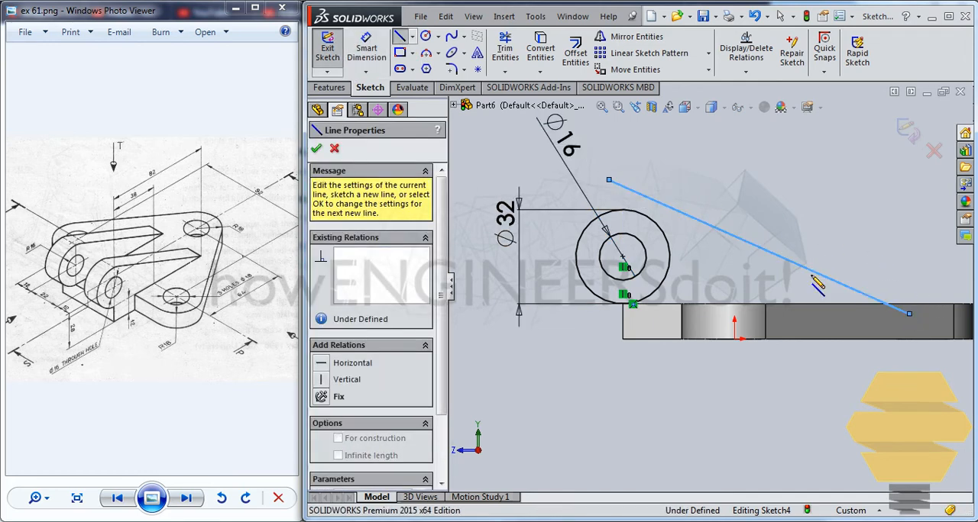
key(Escape)
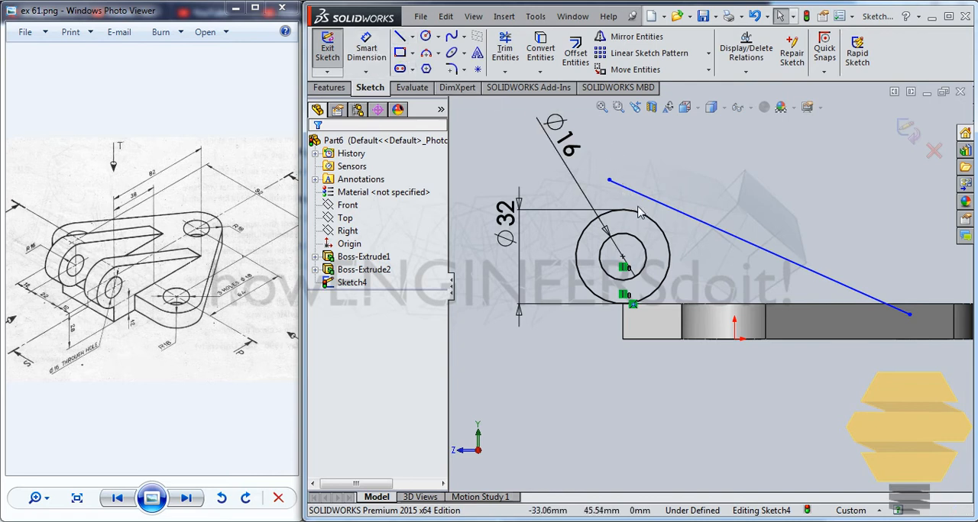
click(640, 213)
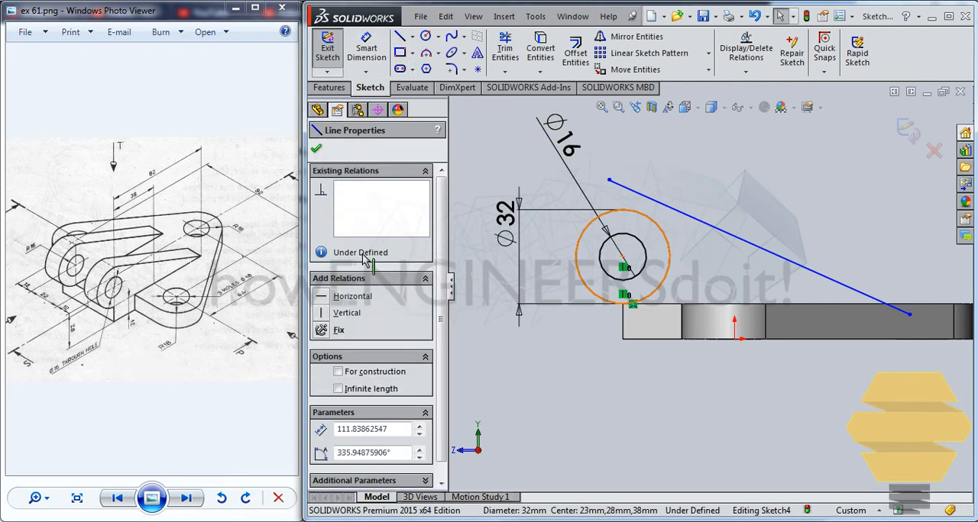
click(336, 381)
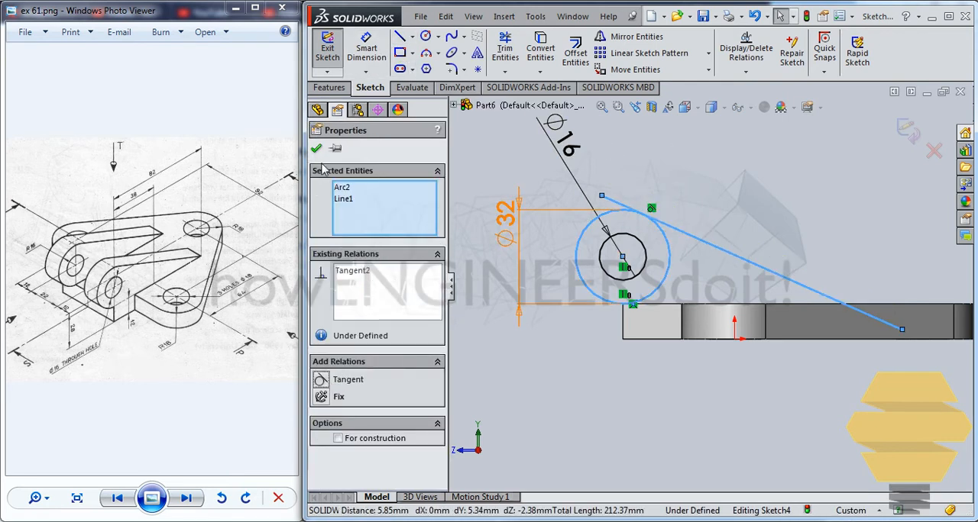
click(316, 149)
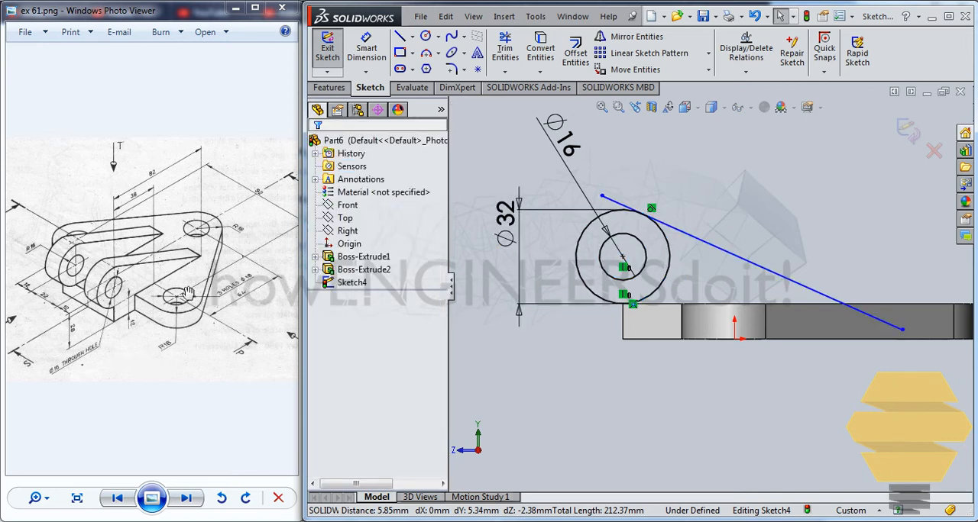
Make the sloping line's lower end coincident with the plate's top edge and trim its upper overhang back to the outer circle.
click(902, 330)
ctrl+click(808, 305)
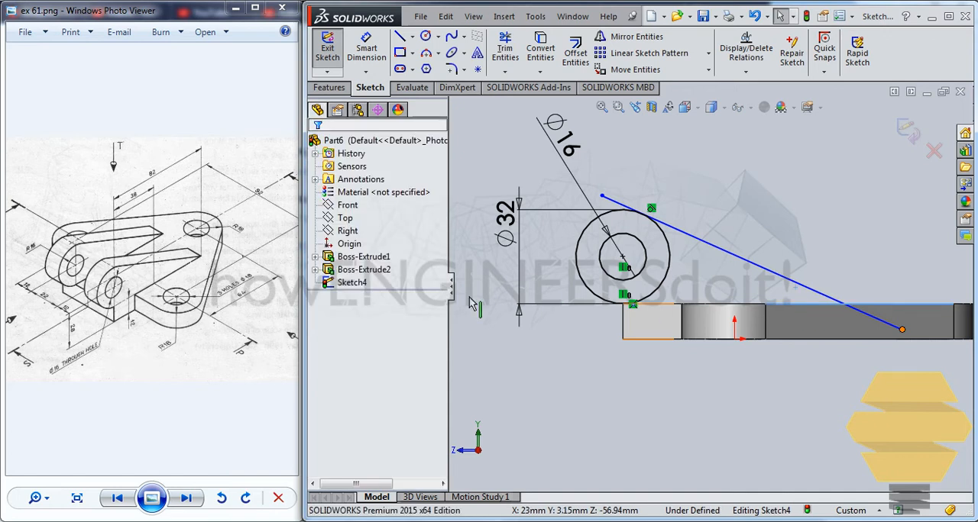
click(327, 397)
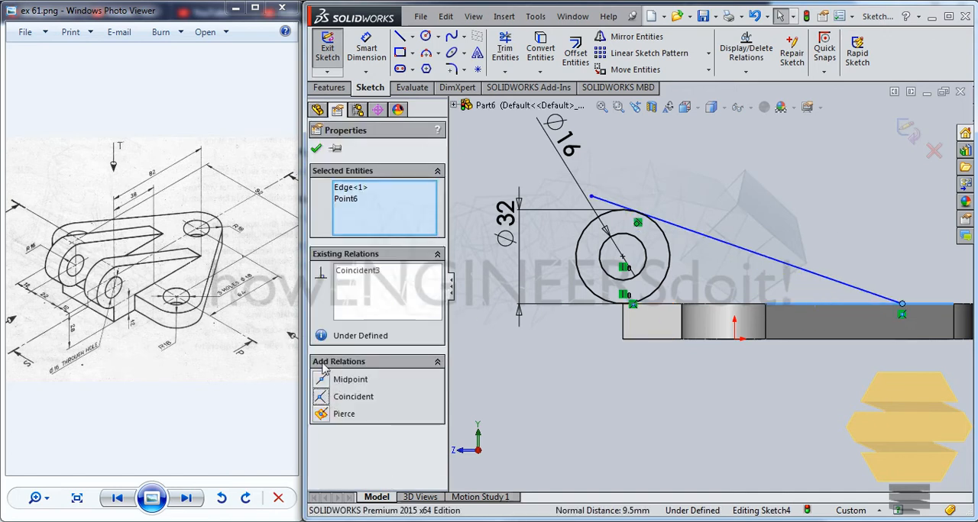
click(315, 149)
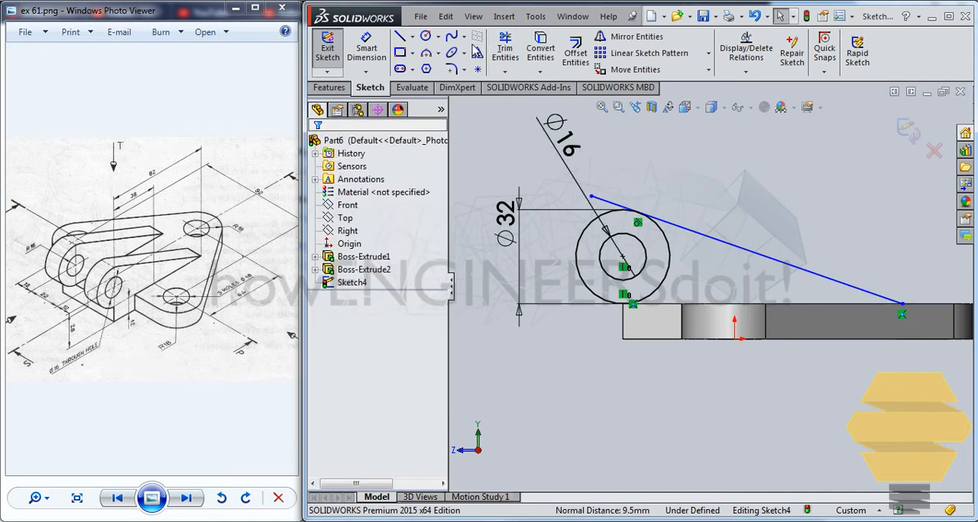
click(505, 48)
drag(607, 182, 594, 205)
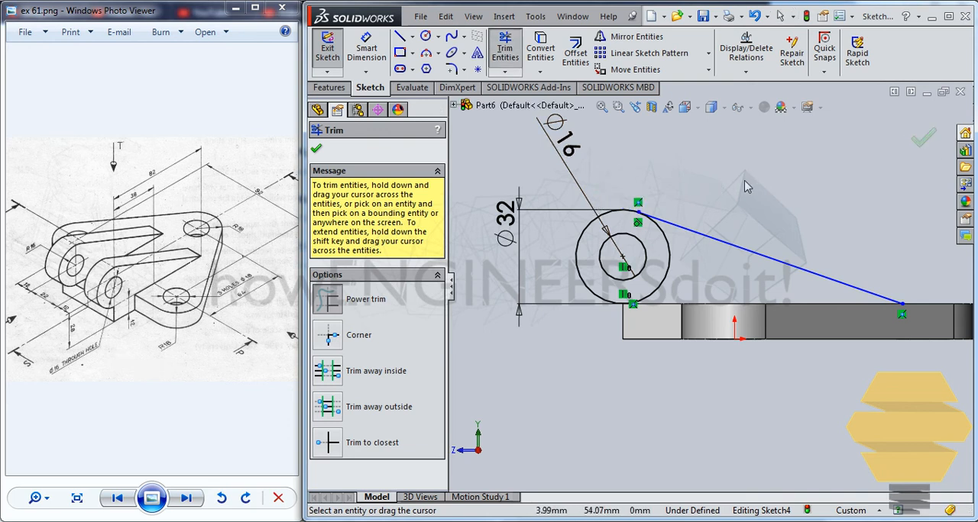
Draw a horizontal line along the plate's top edge from the outer circle's lowest point to the sloping line's lower end.
click(399, 36)
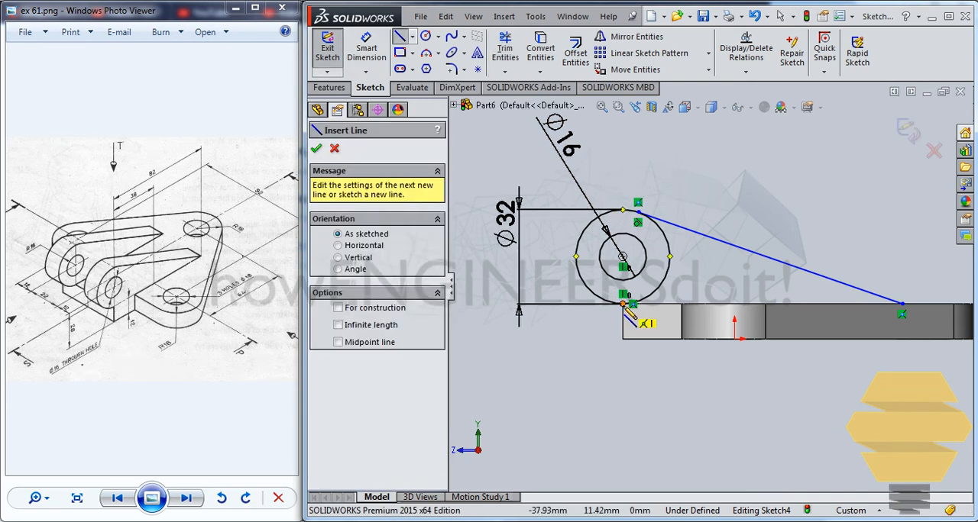
click(632, 305)
double_click(902, 304)
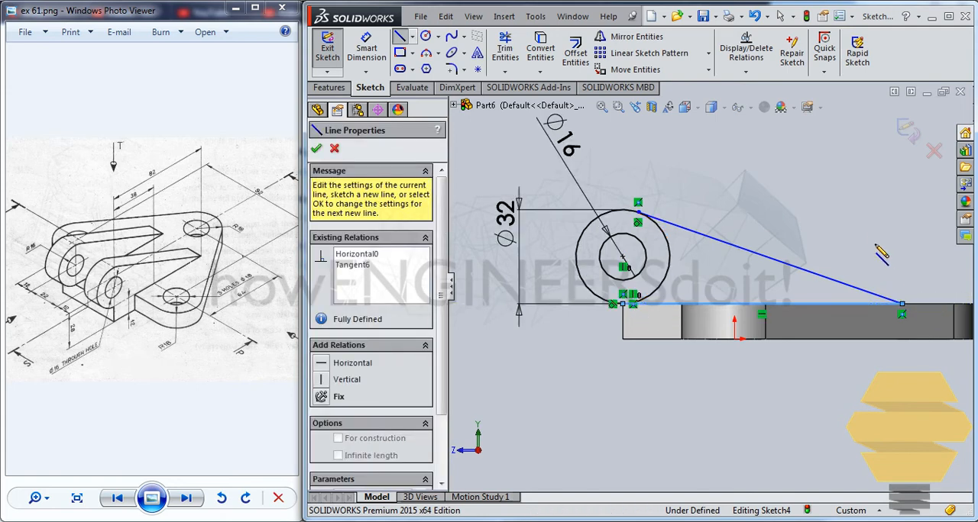
key(Escape)
Trim away the outer circle's arc between the sloping line and the horizontal line to leave a closed lug outline.
click(367, 47)
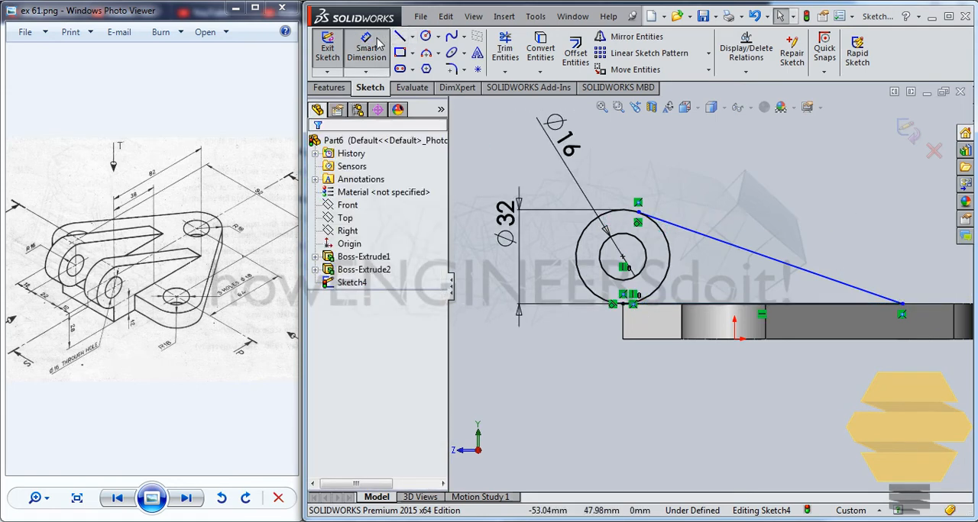
click(505, 50)
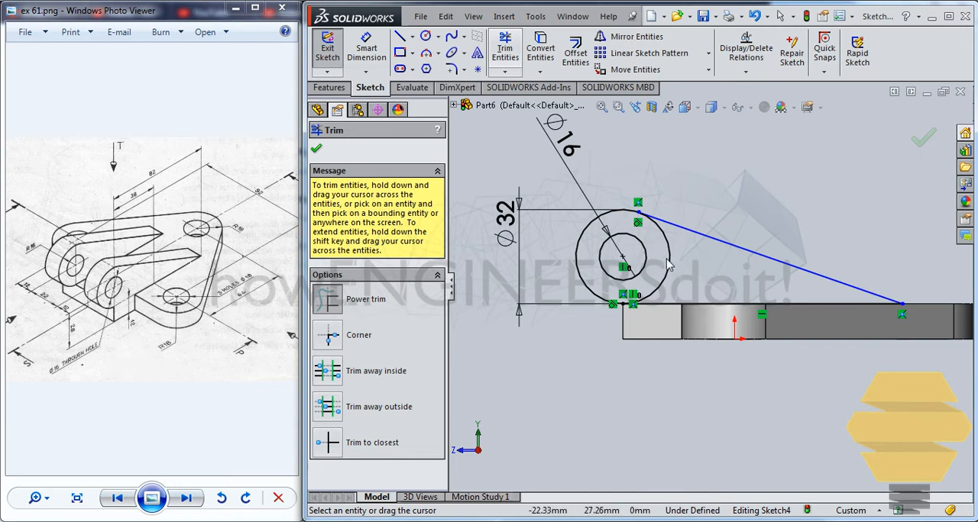
click(670, 264)
key(Escape)
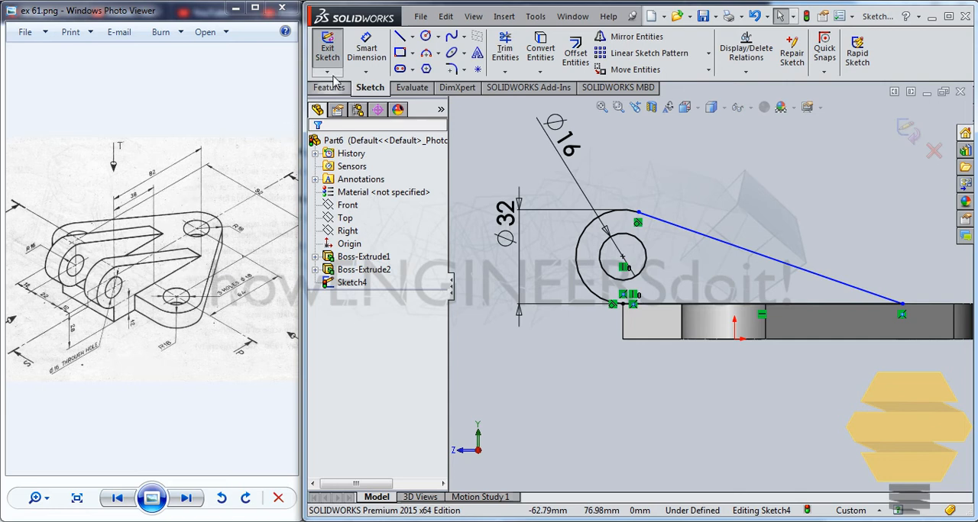
Dimension the horizontal distance from the hole centre to the sloping line's lower end and set it to 82 mm.
click(366, 47)
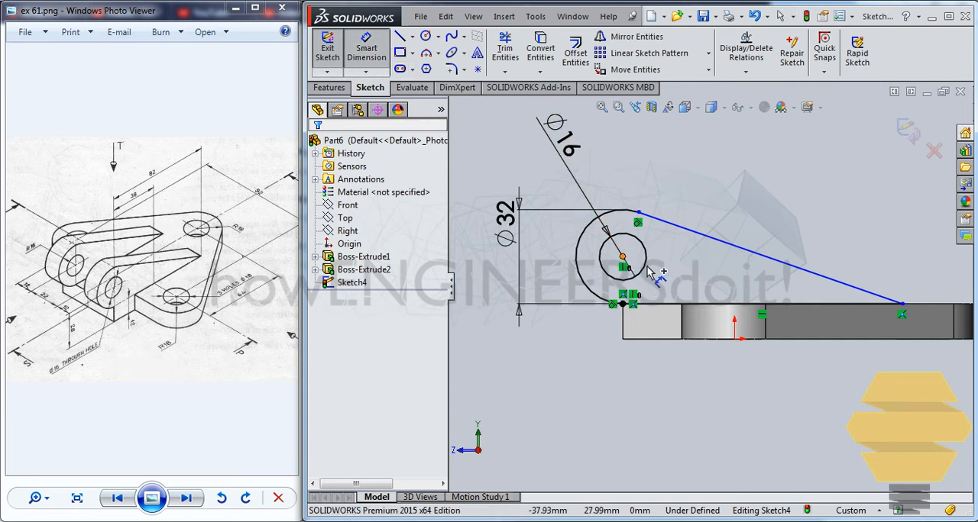
click(650, 273)
click(902, 304)
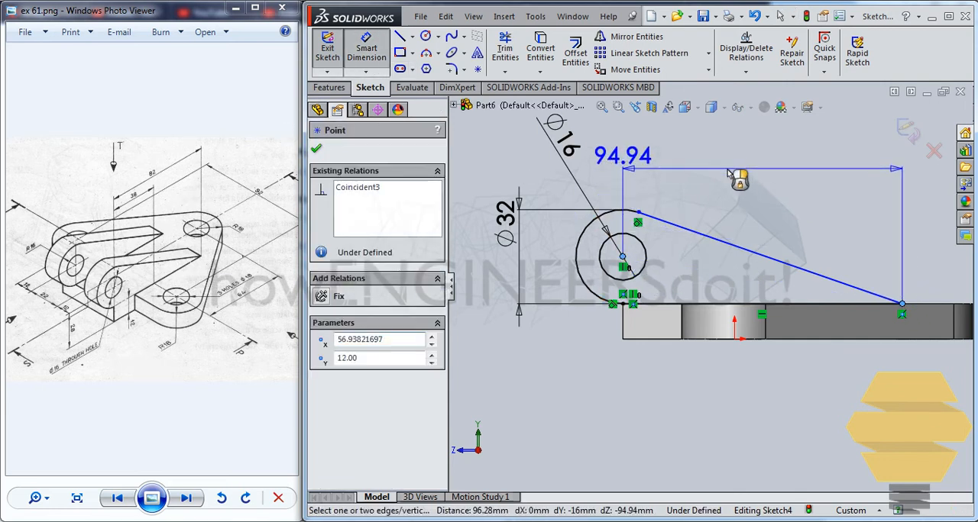
click(767, 163)
text(82)
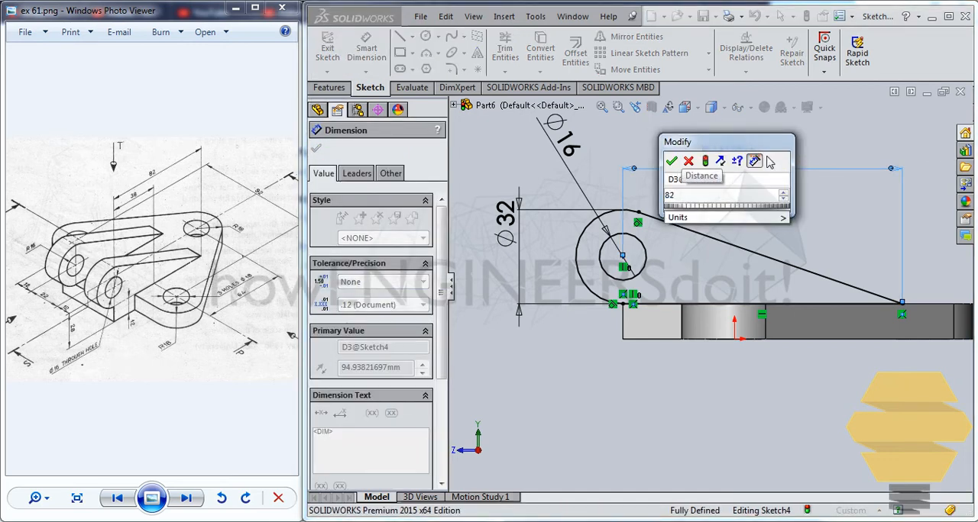
key(Return)
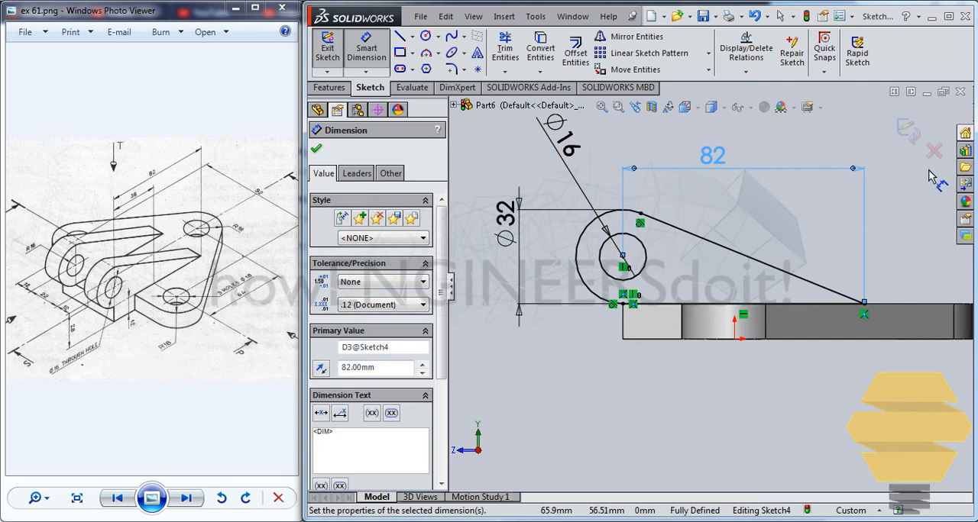
Finish the lug sketch and extrude it as a boss to a blind depth of 12 mm with the direction reversed.
click(907, 134)
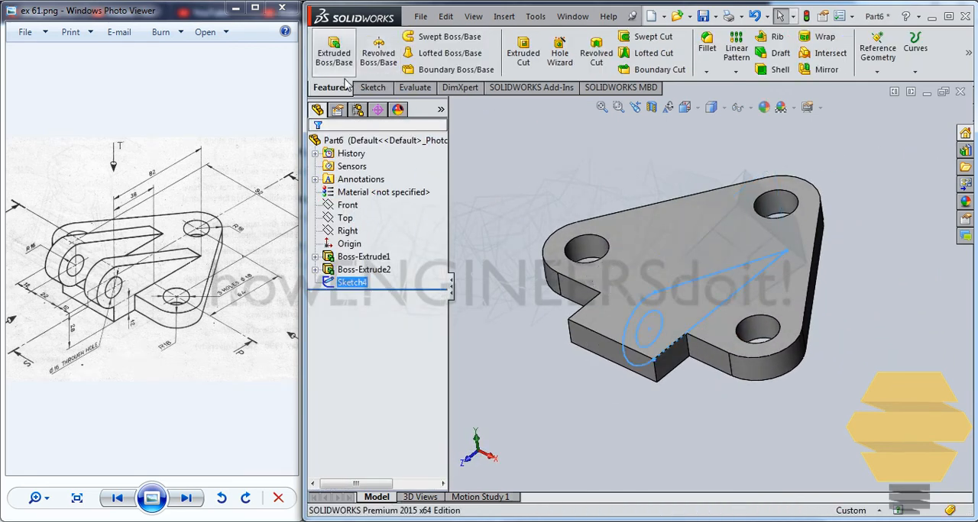
click(342, 61)
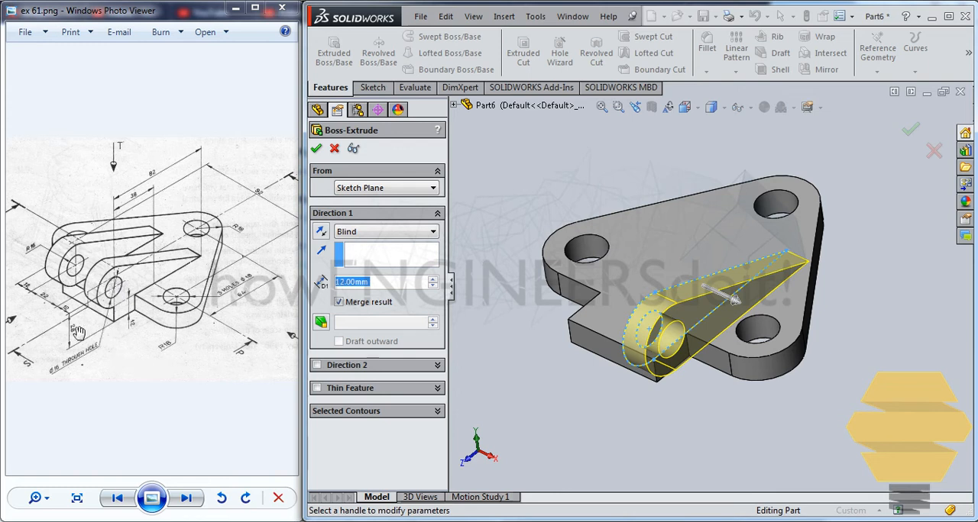
text(12)
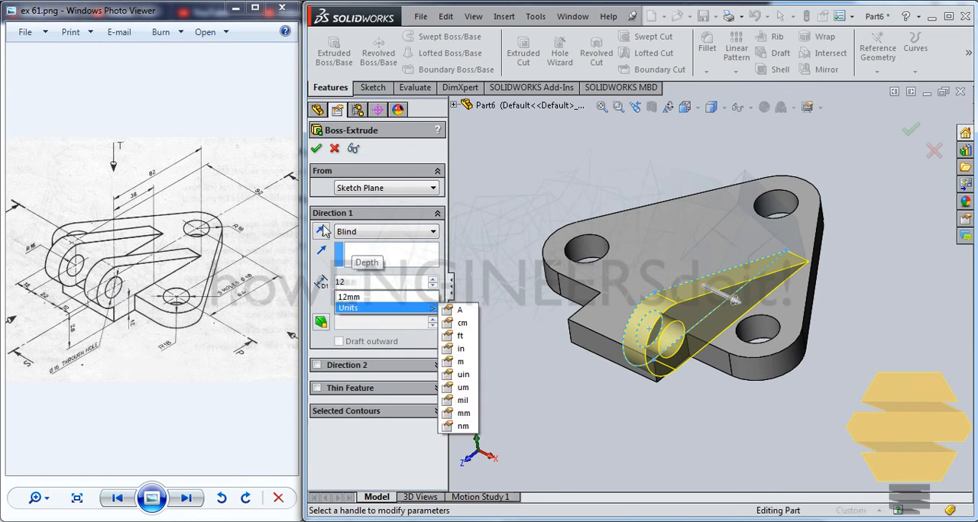
click(321, 232)
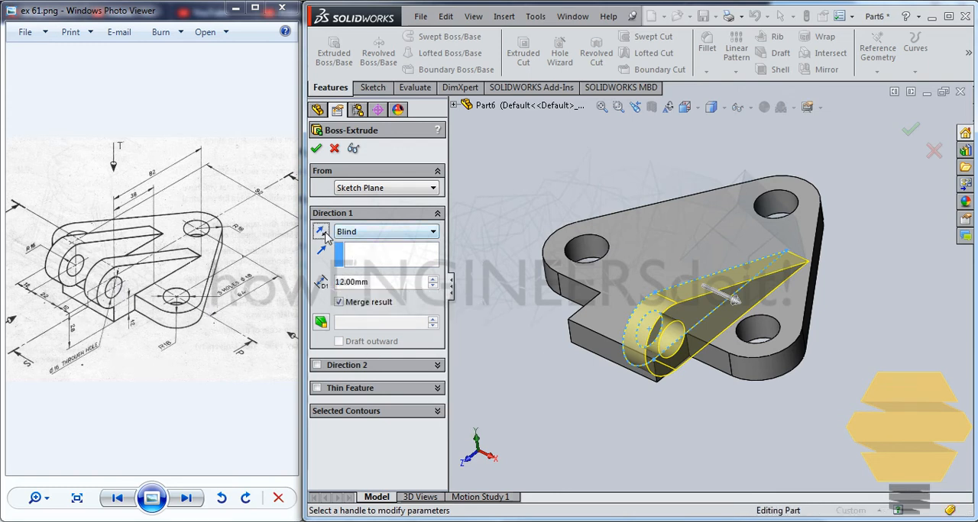
click(322, 232)
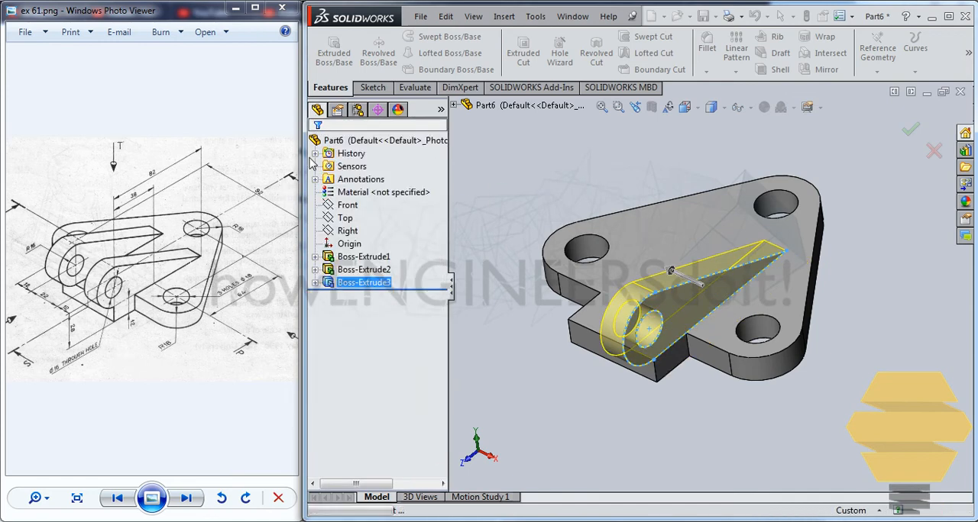
Mirror the extruded lug about the Right plane to make the second lug on the opposite side of the tab.
click(374, 283)
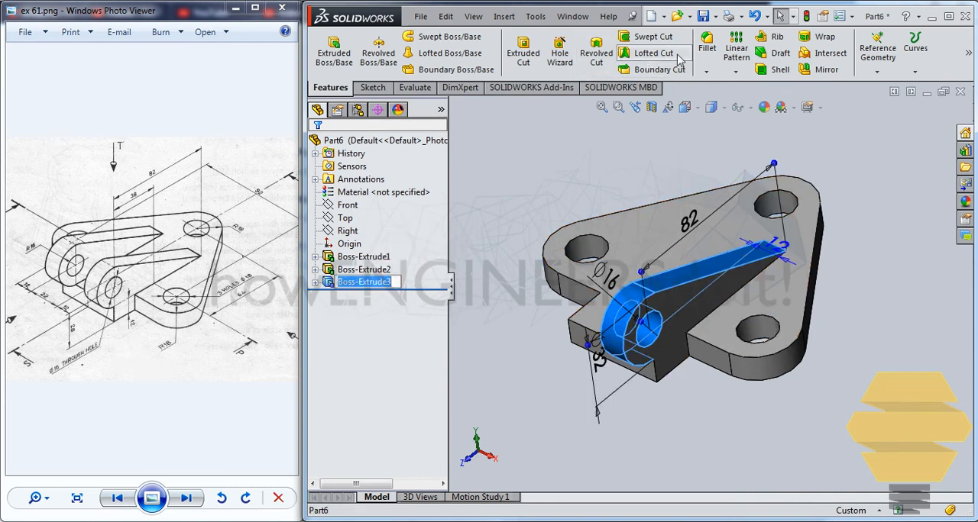
click(825, 69)
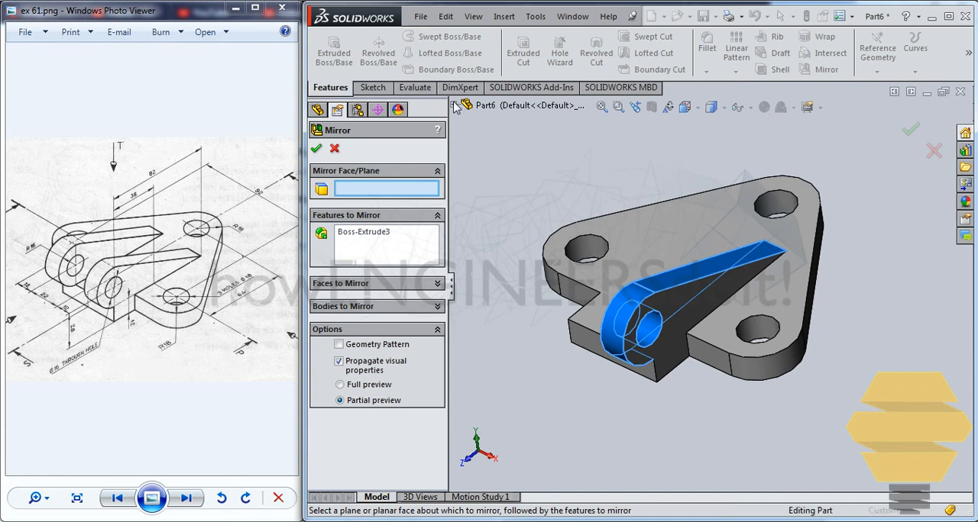
click(454, 106)
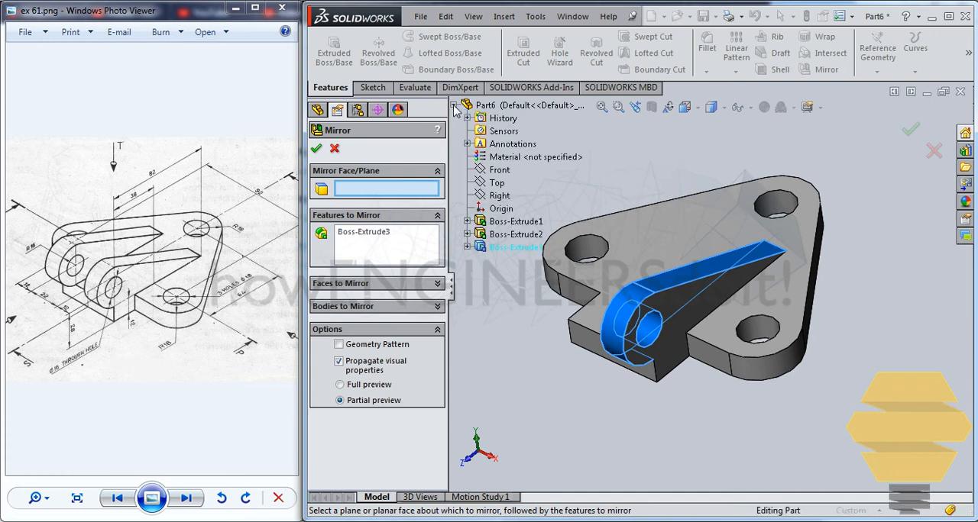
click(500, 196)
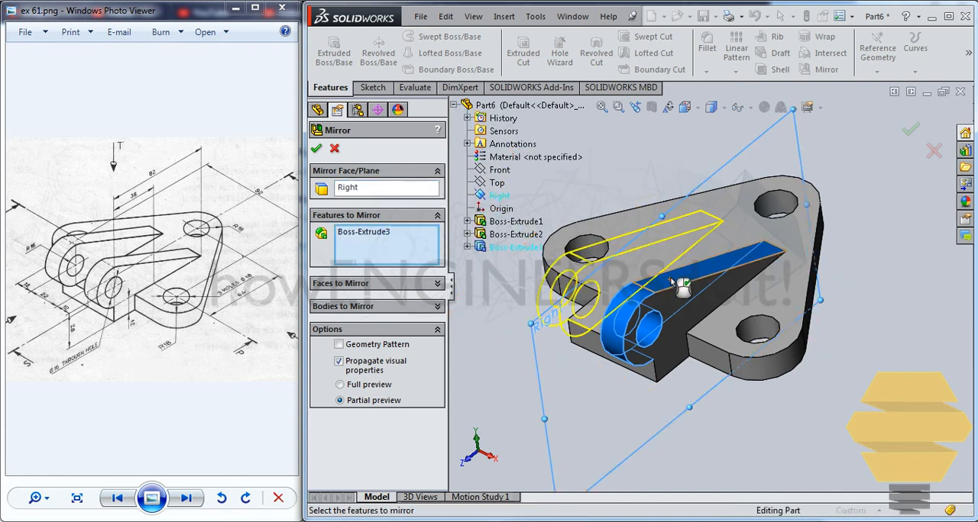
mouse_move(671, 278)
middle_down()
mouse_move(726, 286)
mouse_move(676, 269)
middle_up()
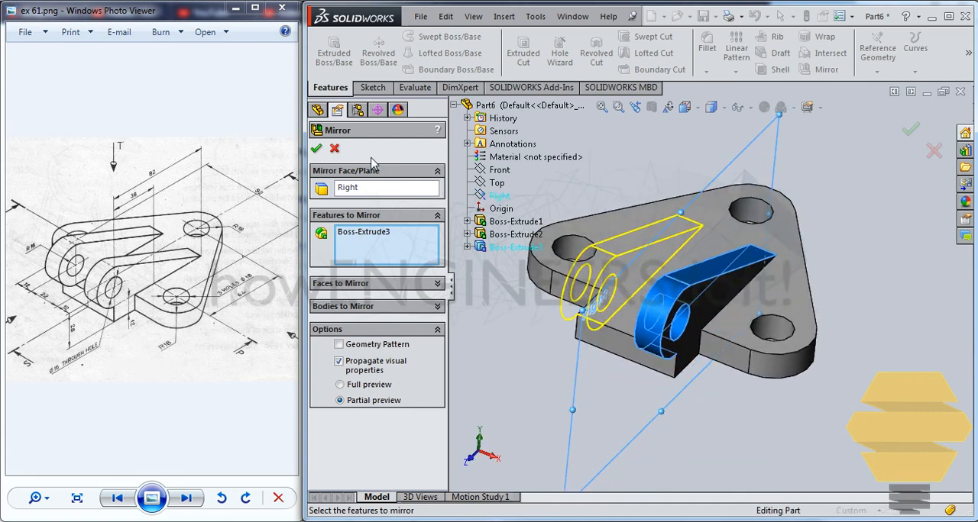
click(316, 148)
middle_drag(663, 194, 646, 221)
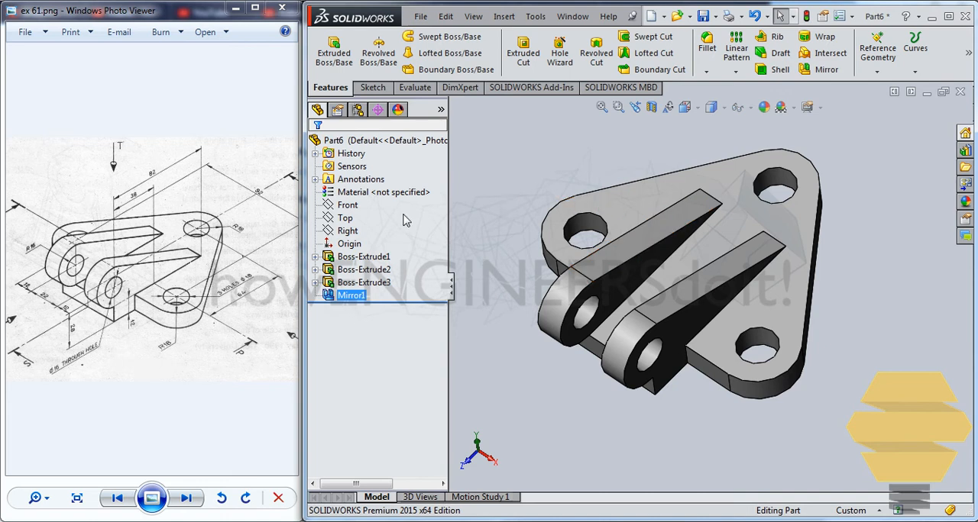